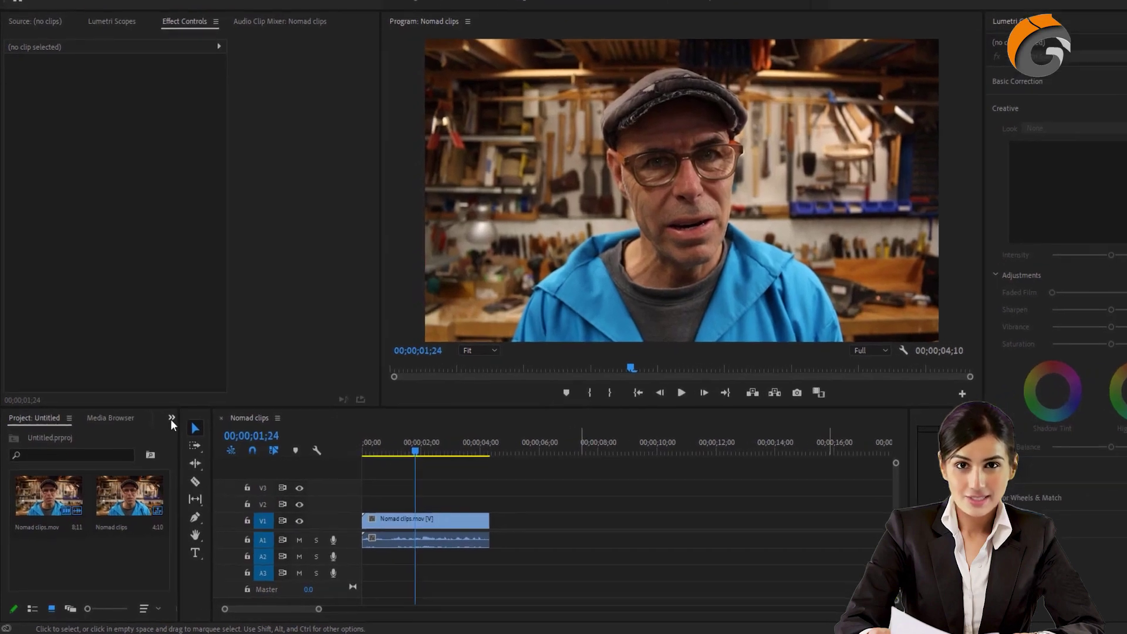
Find Ultra Key by searching 'ultra', apply it to the Nomad clips clip, and start the Key Color eyedropper
click(159, 431)
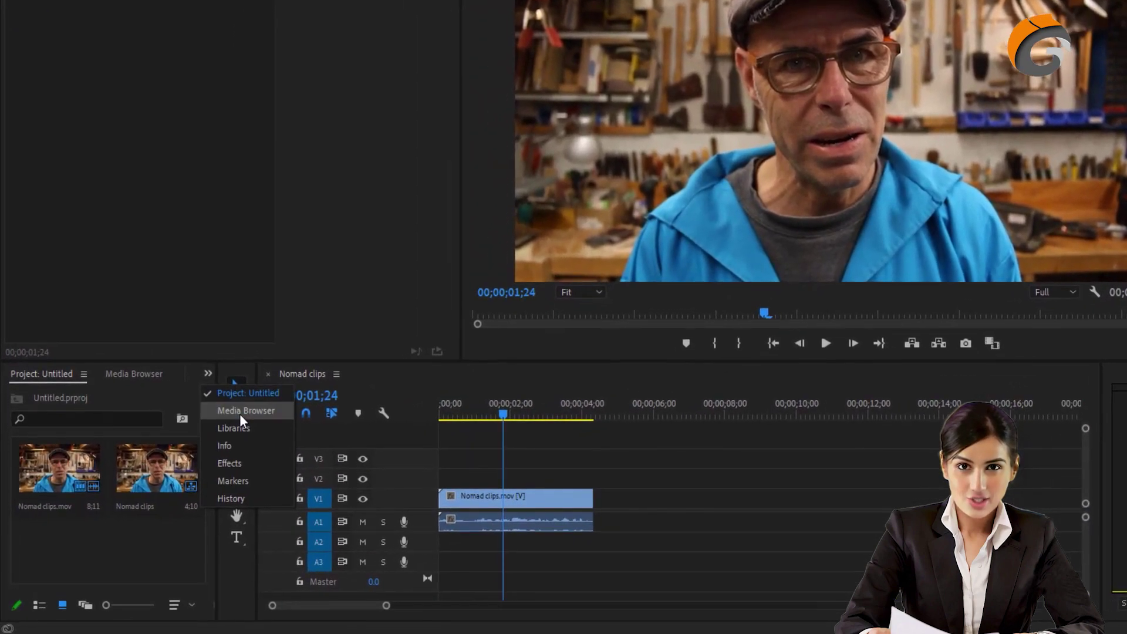
click(234, 463)
click(119, 396)
text(ultra)
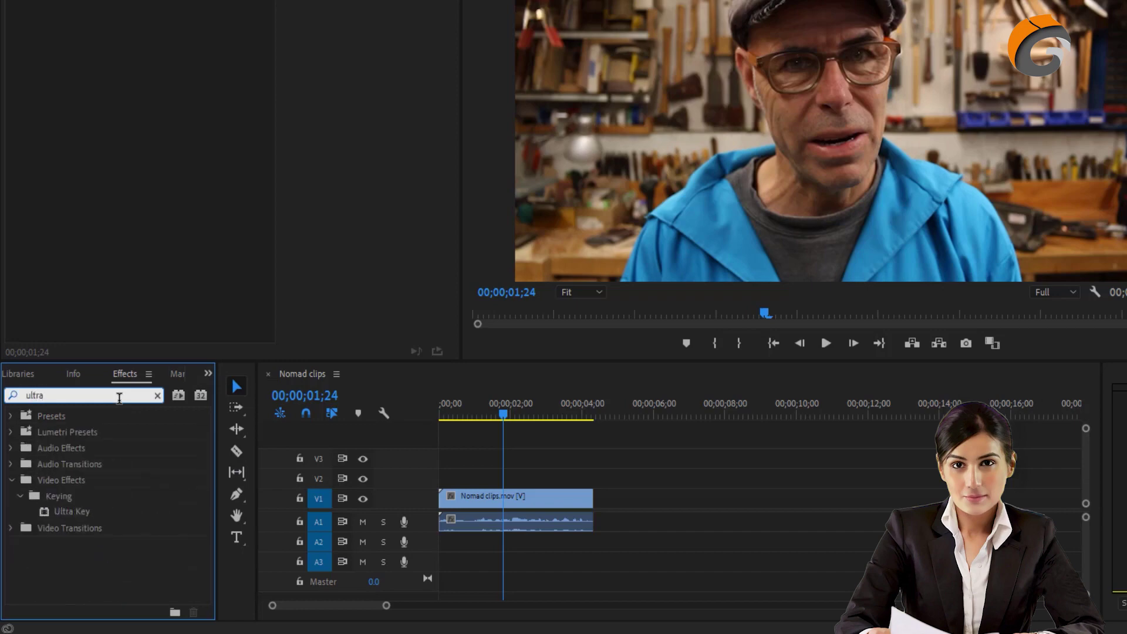
click(79, 514)
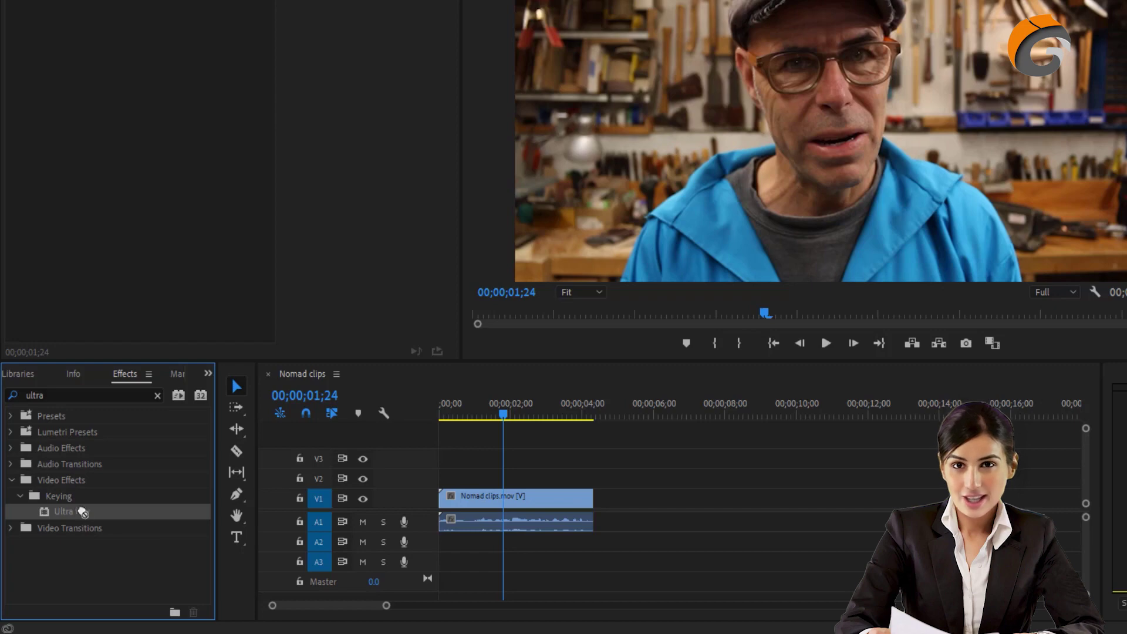
drag(85, 514, 495, 503)
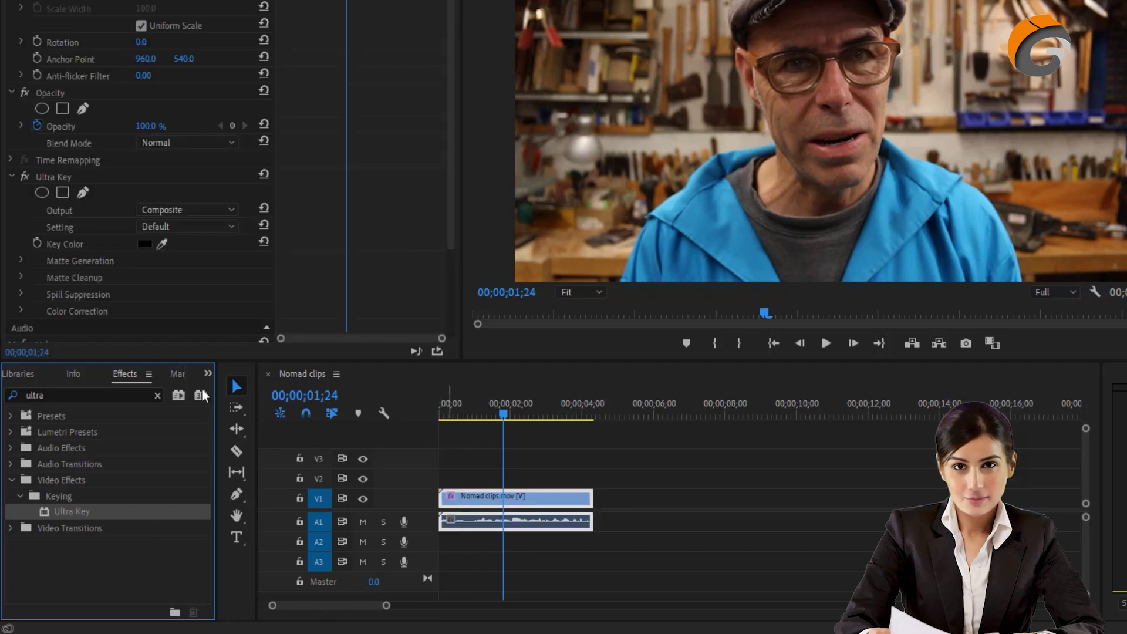
click(161, 243)
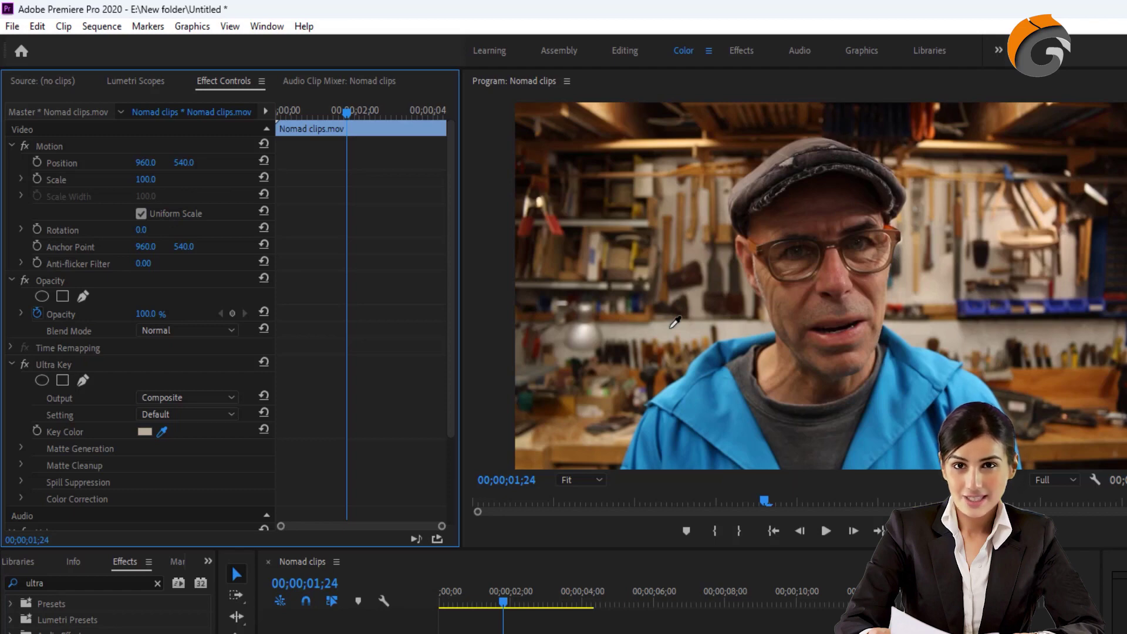
Key out the wall colour, undo it, and key out the orange-brown colour instead
click(660, 326)
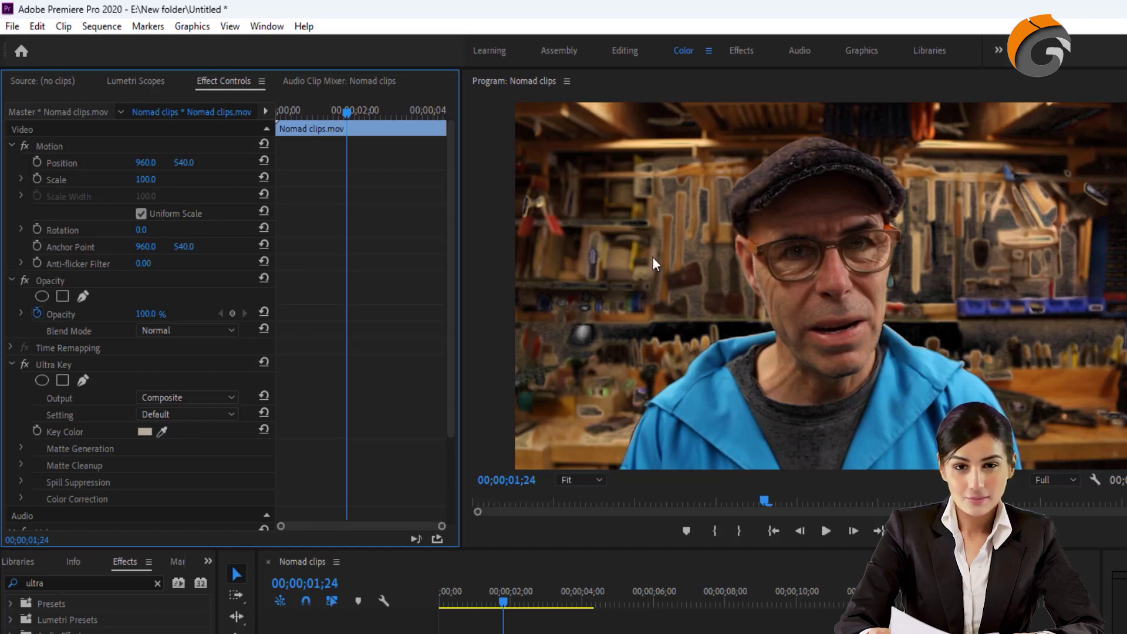
key(ctrl+z)
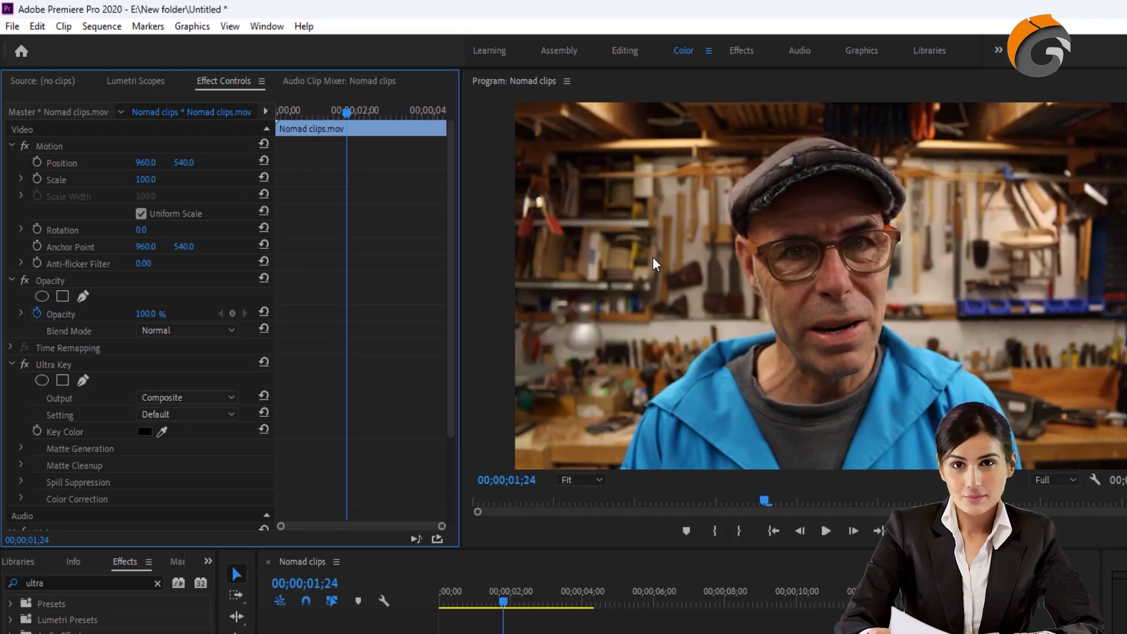
click(161, 430)
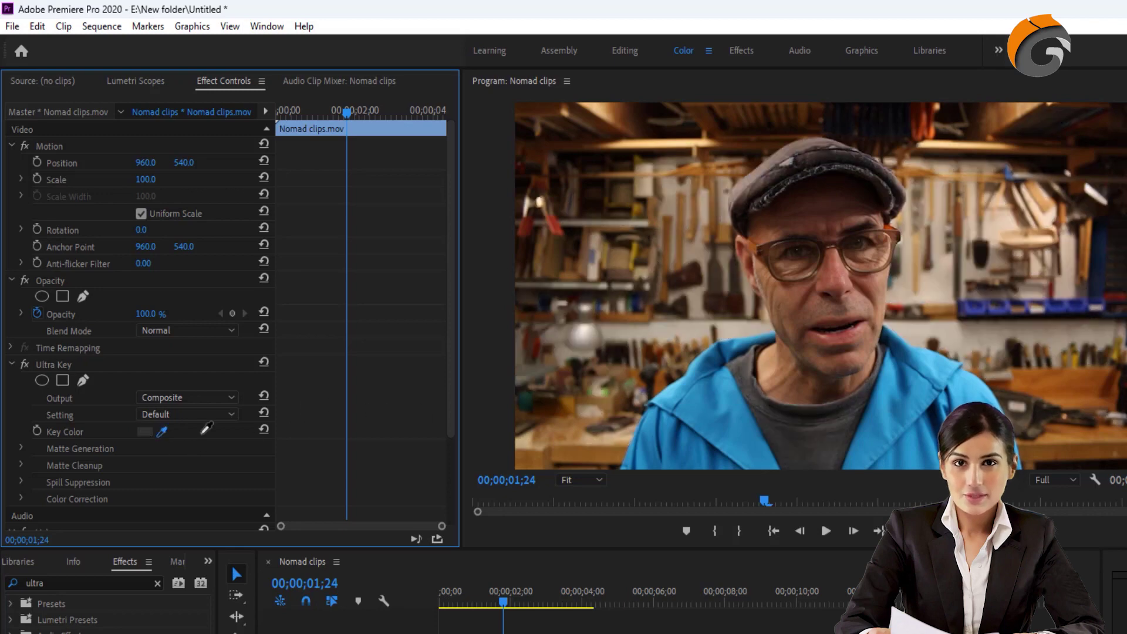
click(600, 453)
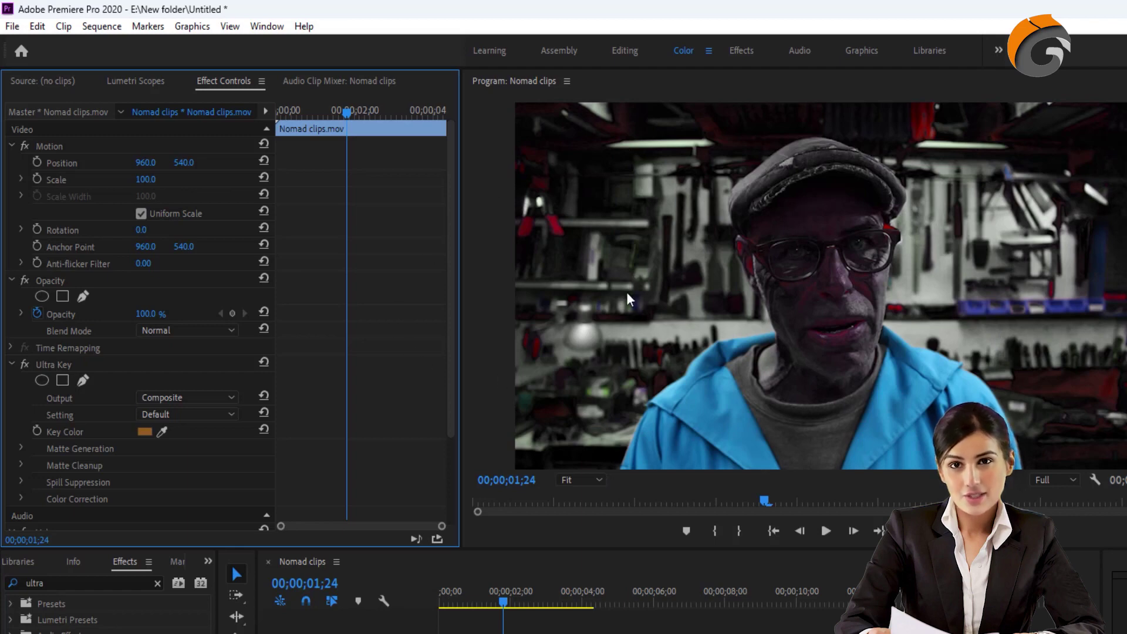
Reset the Key Color to black and delete the Ultra Key effect from the clip
click(639, 266)
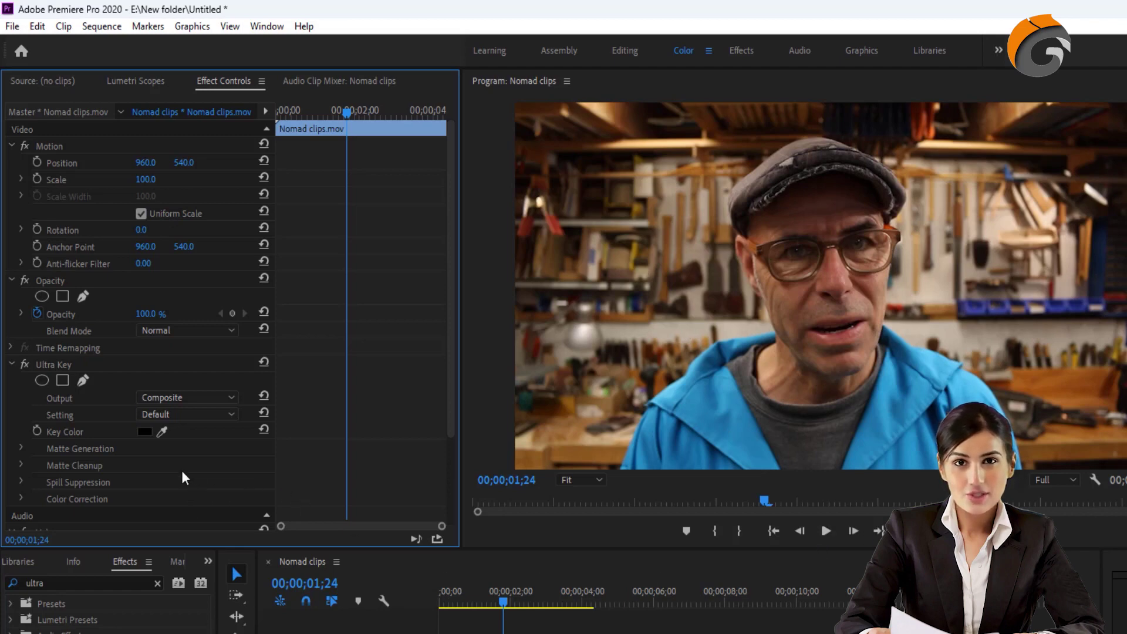
click(65, 365)
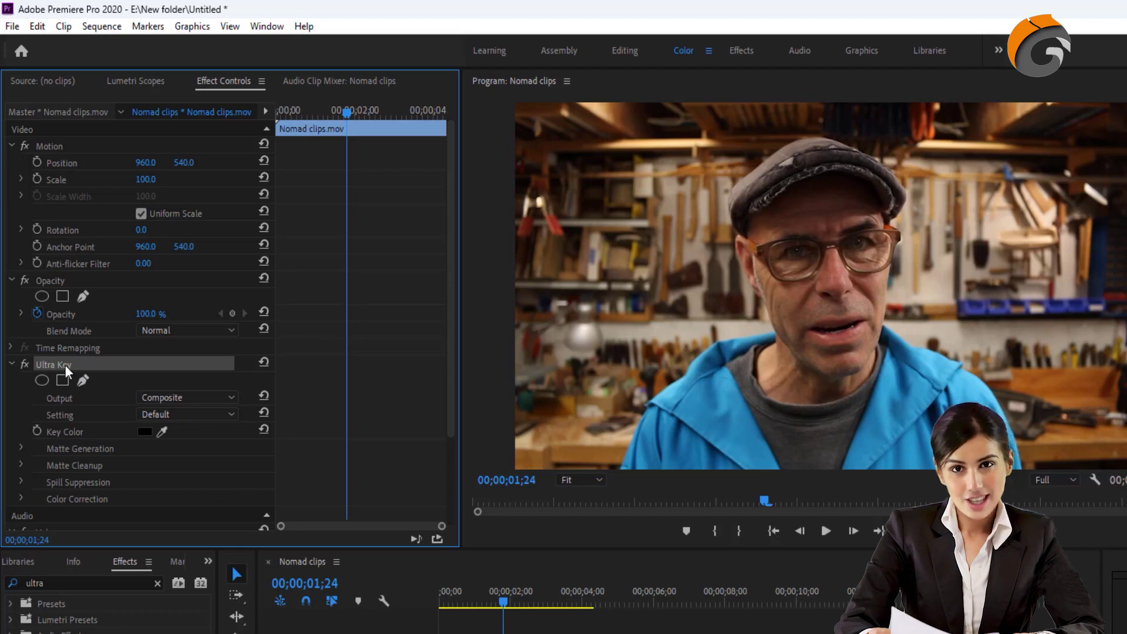
key(Delete)
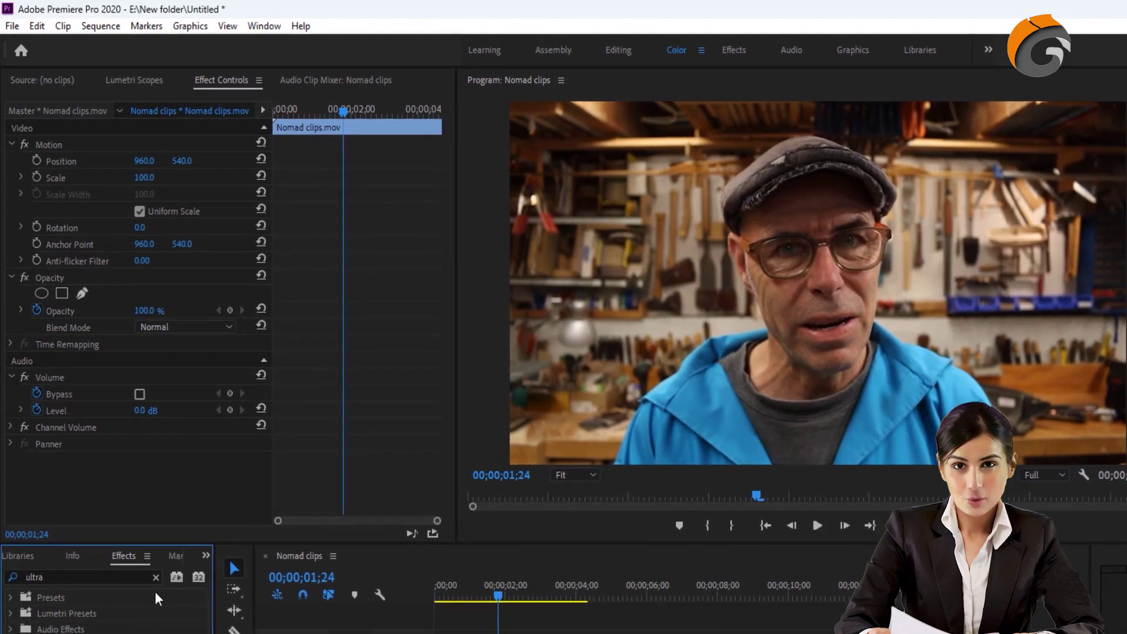
Clear the effects search and replace the Nomad clips clip with an After Effects Composition
click(153, 569)
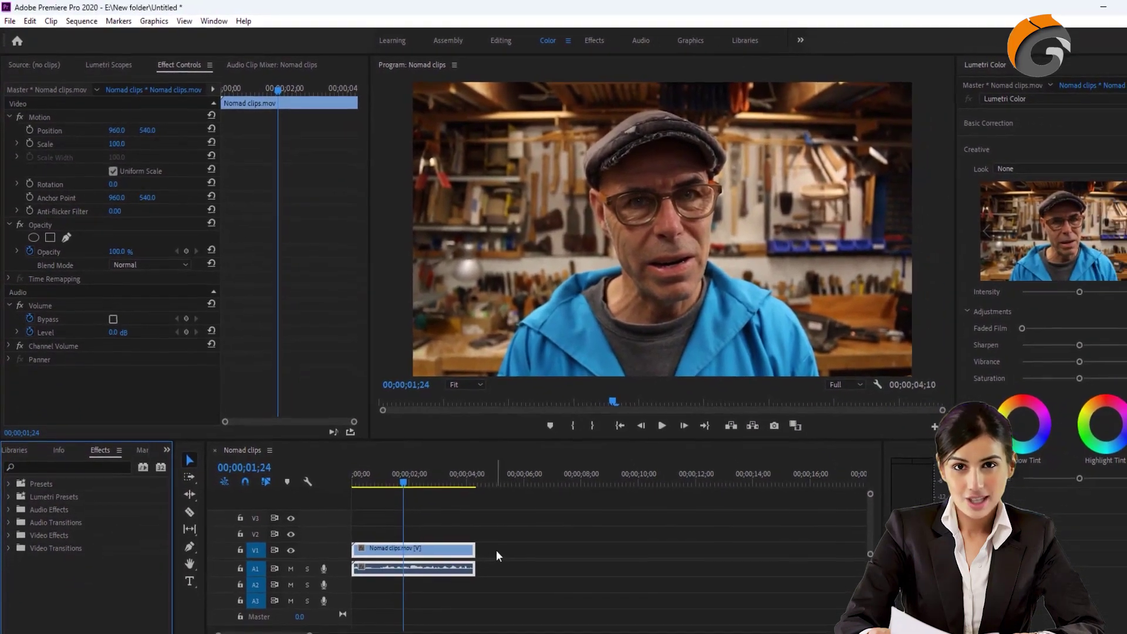
click(534, 594)
click(432, 544)
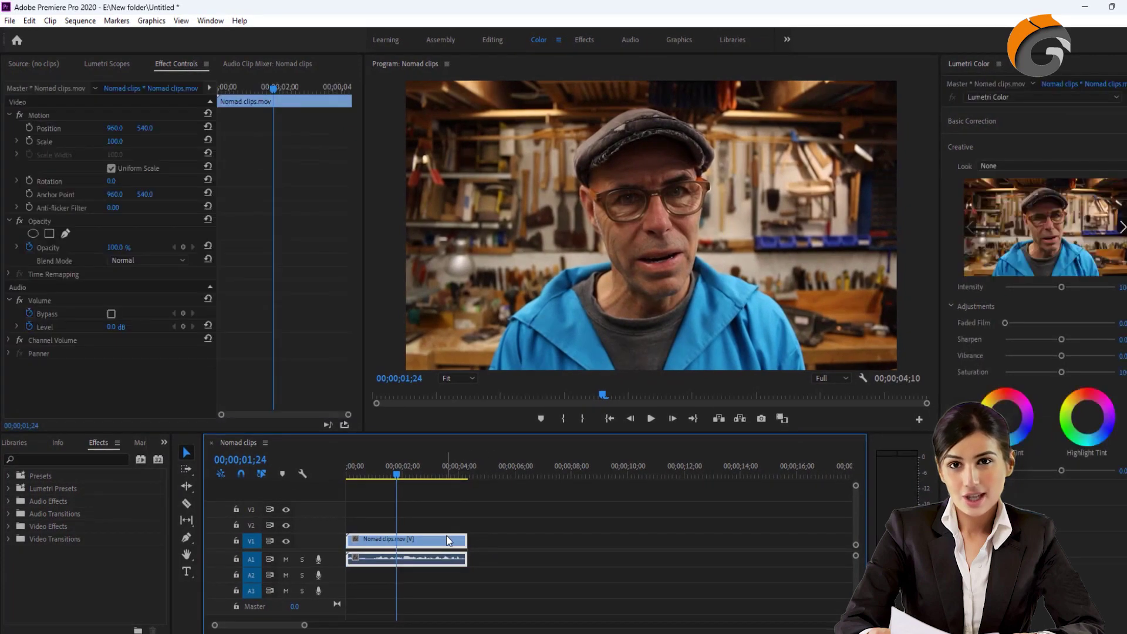
right_click(430, 544)
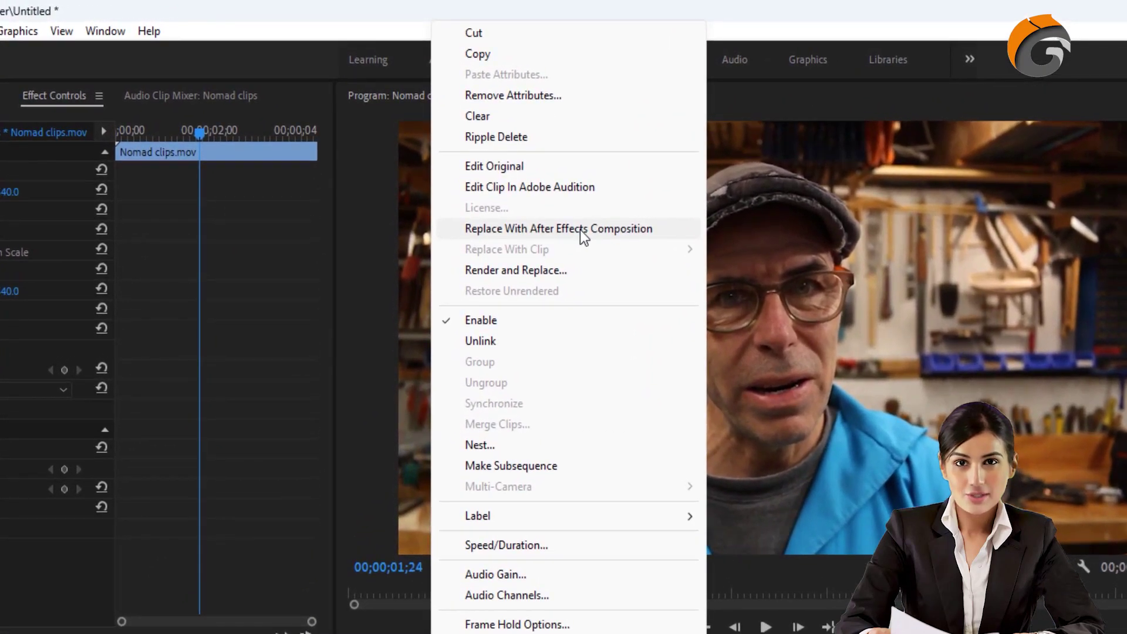
click(580, 230)
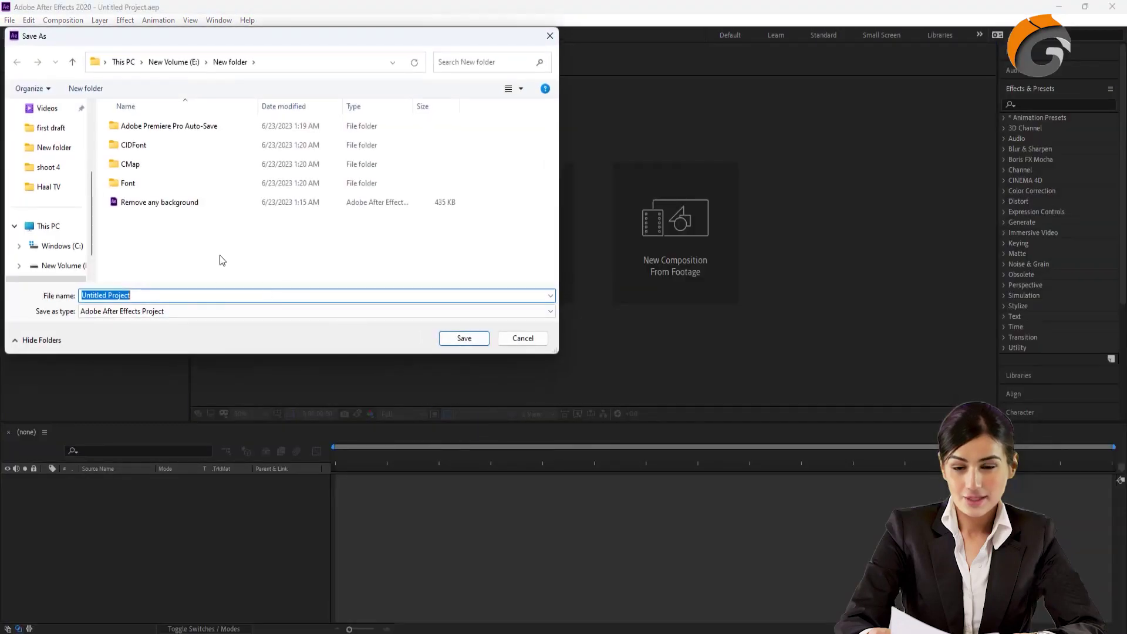
Save the linked project as Remove any background, overwriting the existing file
click(176, 204)
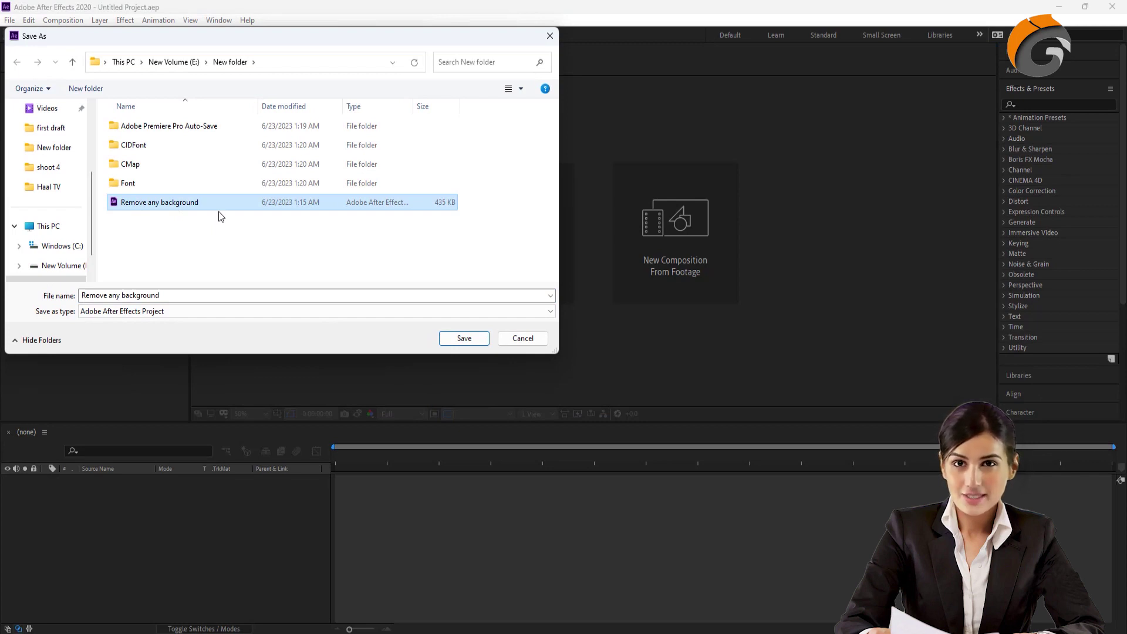
click(463, 339)
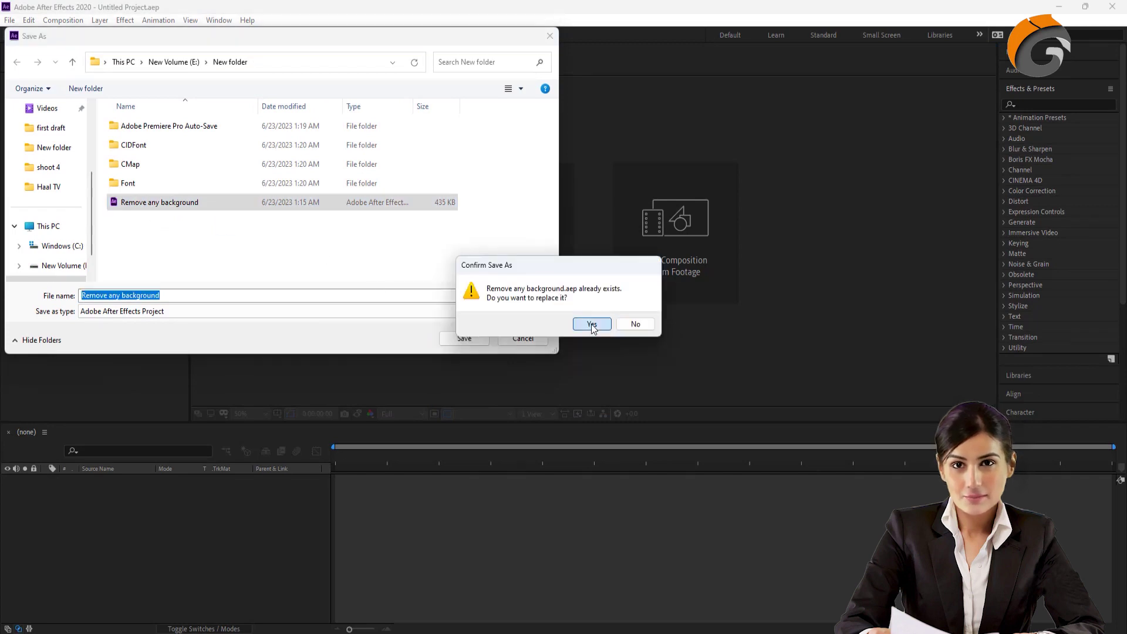
click(587, 323)
click(199, 535)
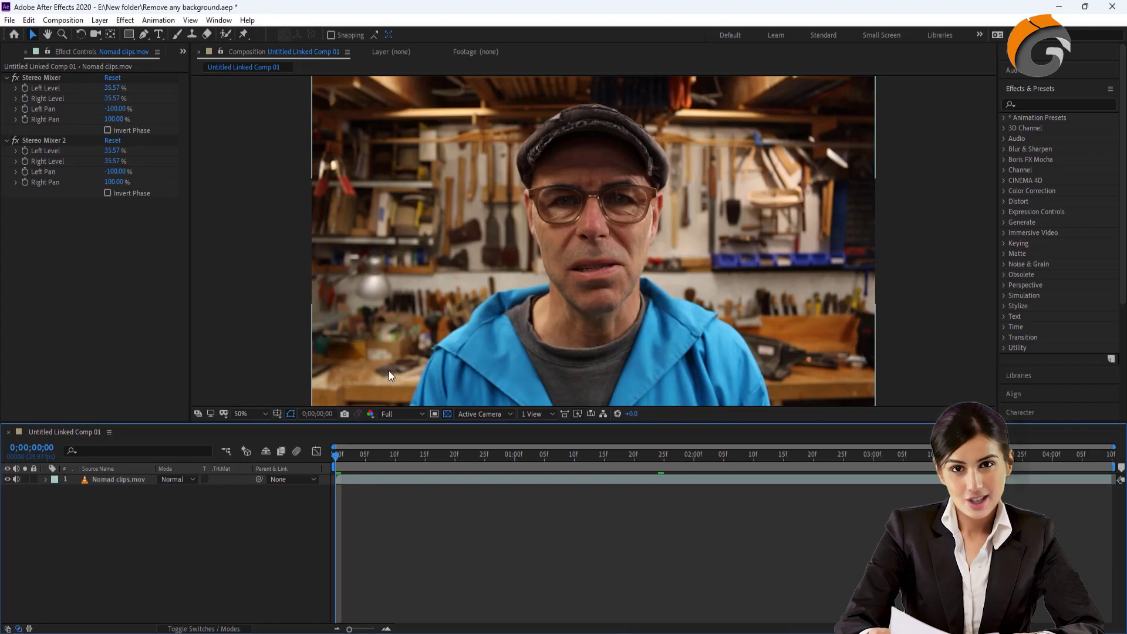
Open Nomad clips.mov in its Layer panel and Roto Brush the man's jacket, neck and face
double_click(122, 477)
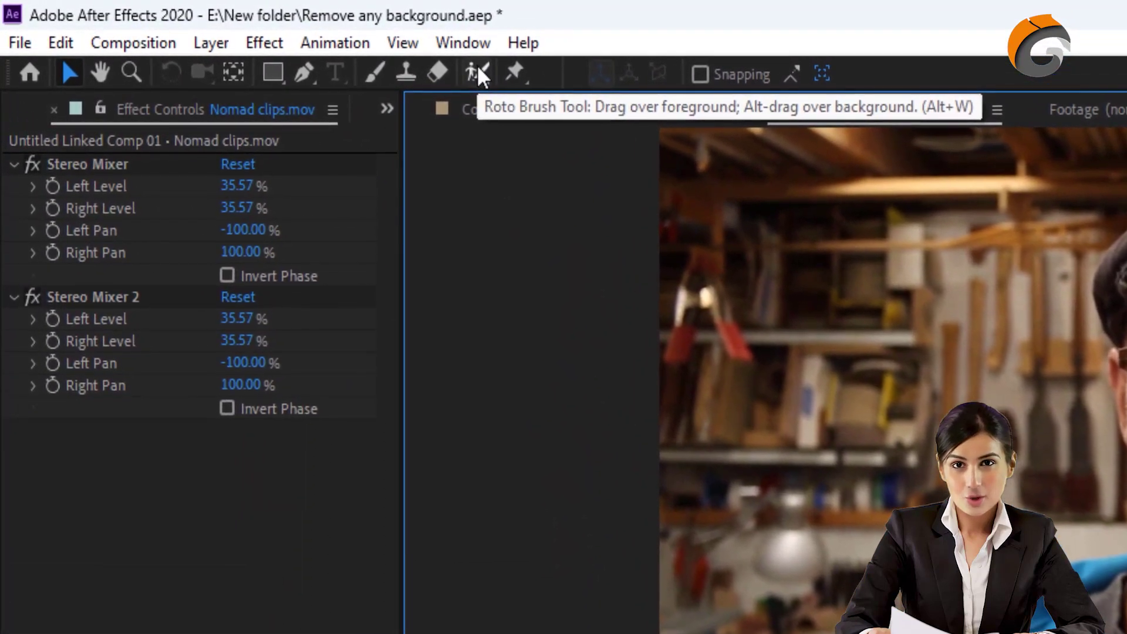
click(472, 72)
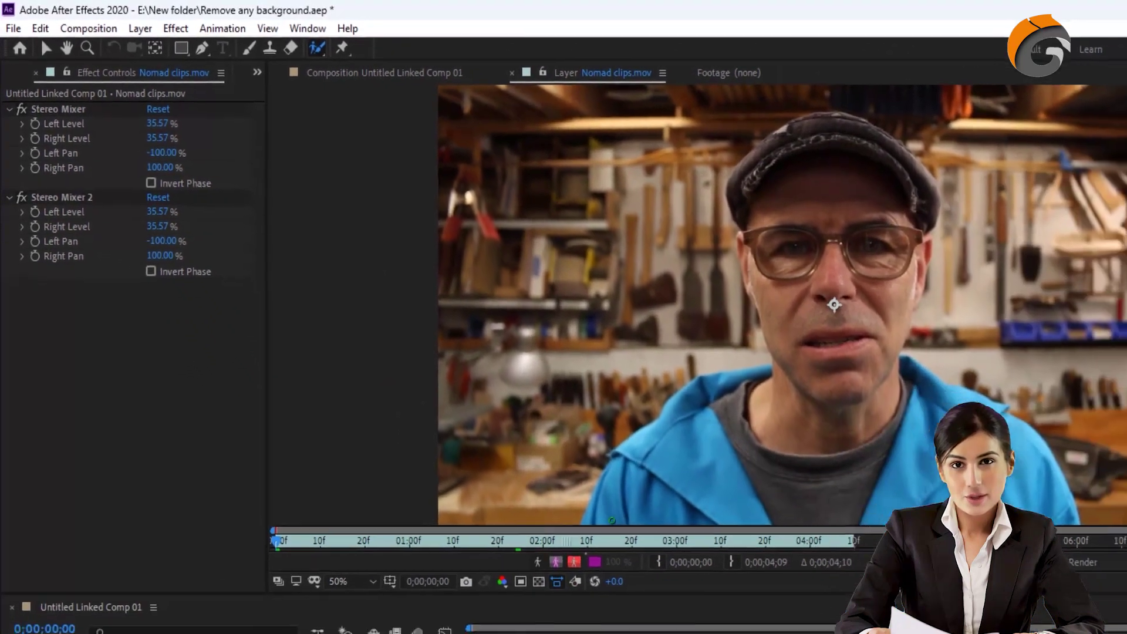
mouse_move(776, 624)
mouse_down()
mouse_move(822, 554)
mouse_move(877, 519)
mouse_up()
mouse_move(616, 364)
mouse_down()
mouse_move(642, 351)
mouse_move(677, 282)
mouse_move(650, 186)
mouse_move(621, 134)
mouse_move(673, 126)
mouse_move(734, 194)
mouse_move(737, 220)
mouse_move(703, 314)
mouse_move(770, 322)
mouse_move(845, 413)
mouse_up()
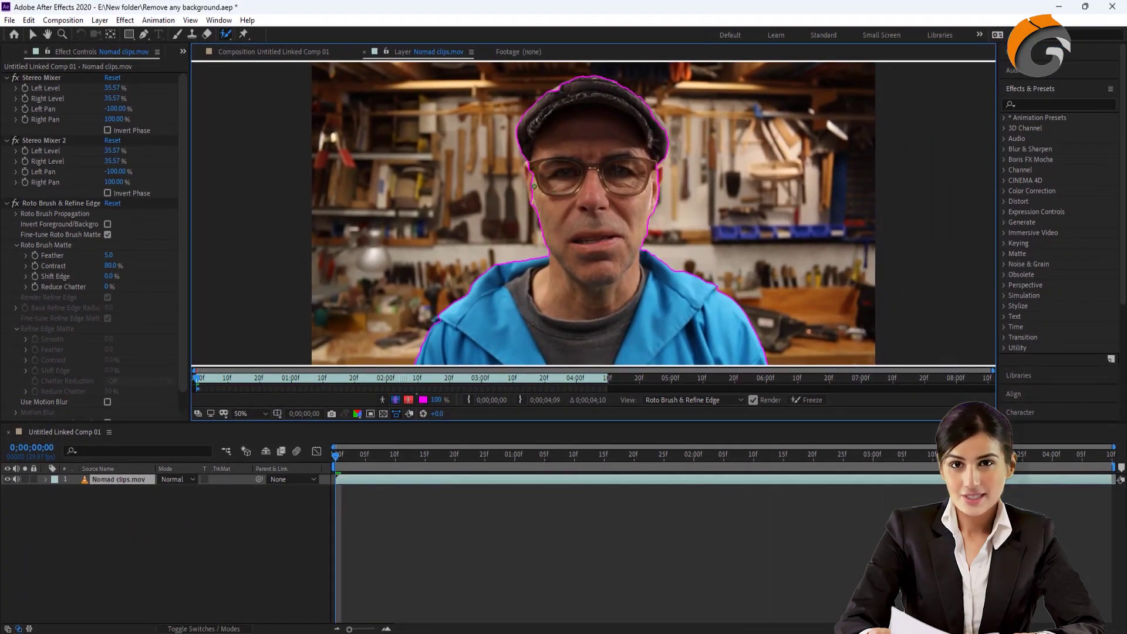
Maximize and zoom the Layer view onto the man's cap, then add his left temple to the foreground
key(grave)
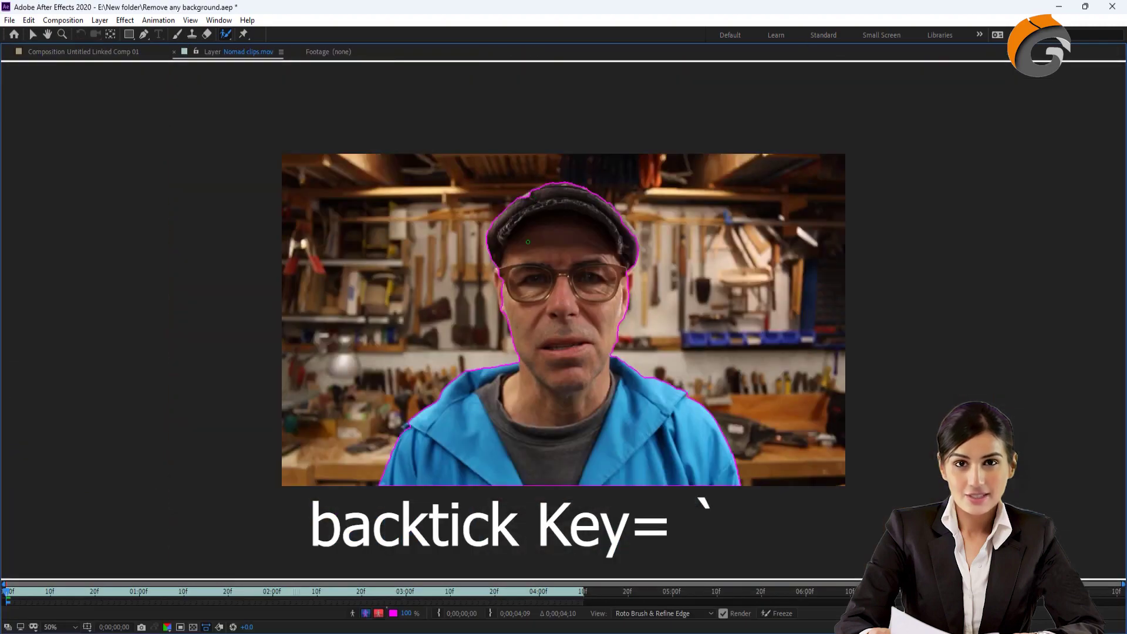
key(period)
key(period)
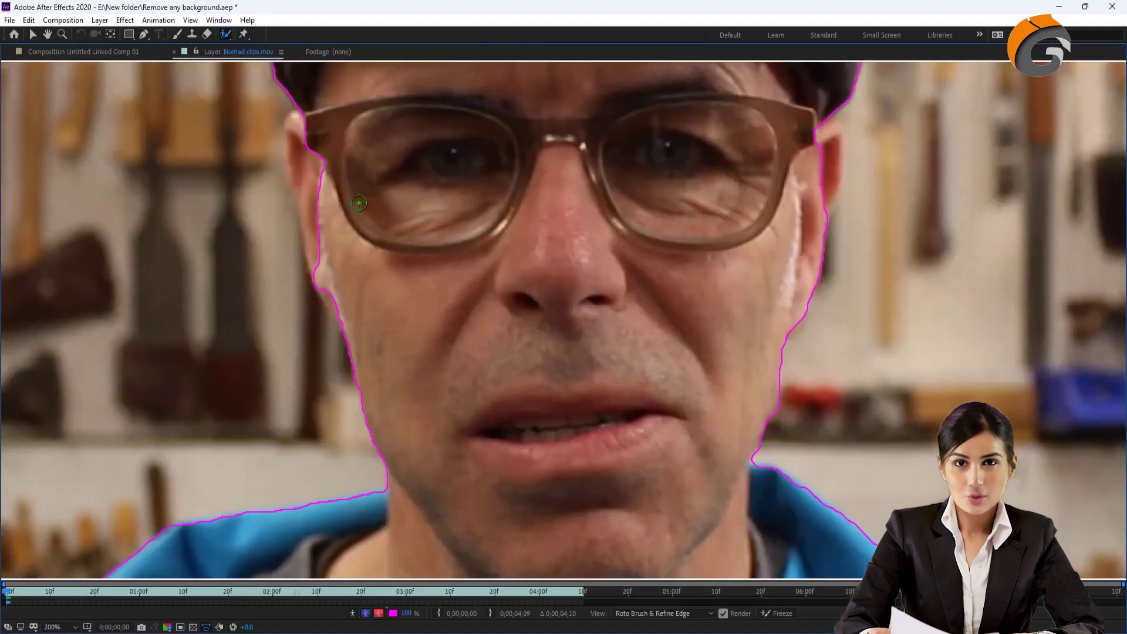
key(space)
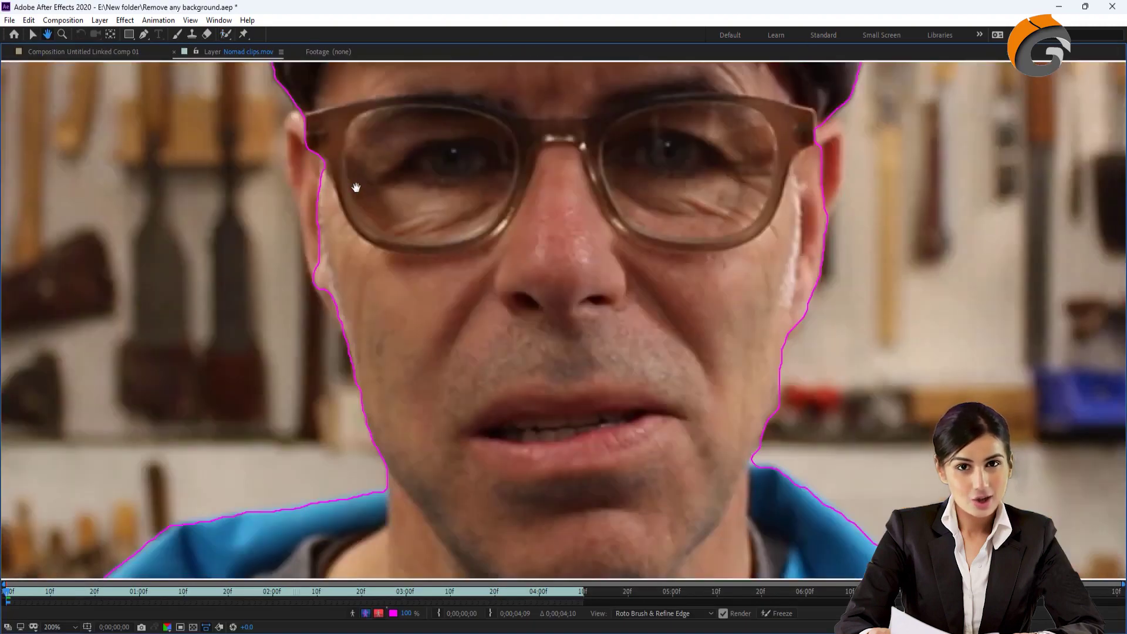
drag(356, 187, 475, 282)
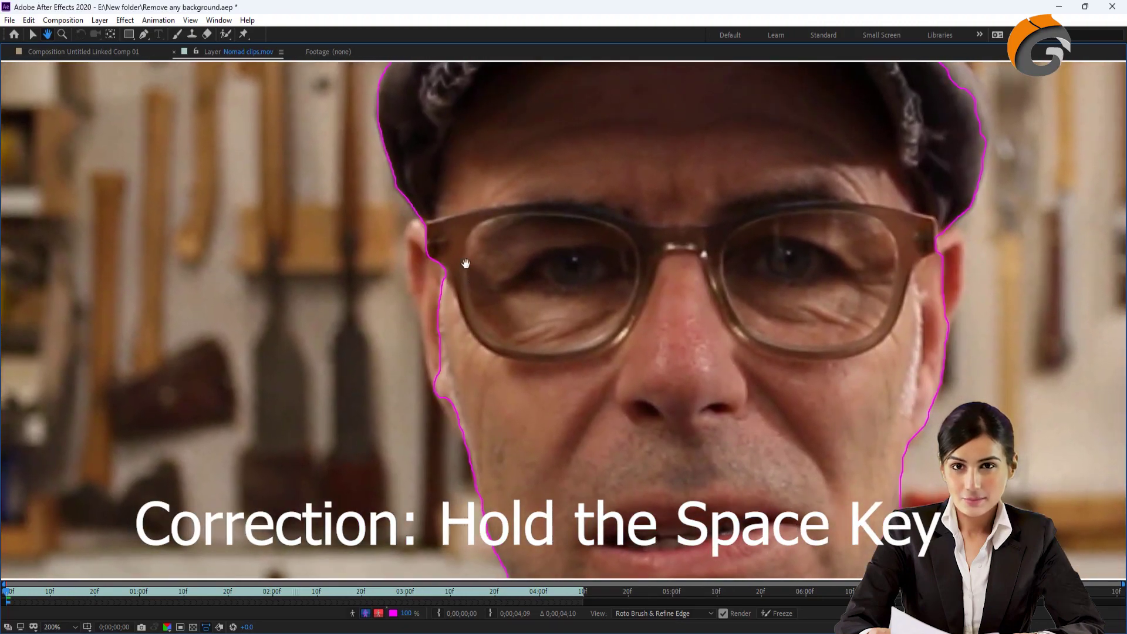
key(space)
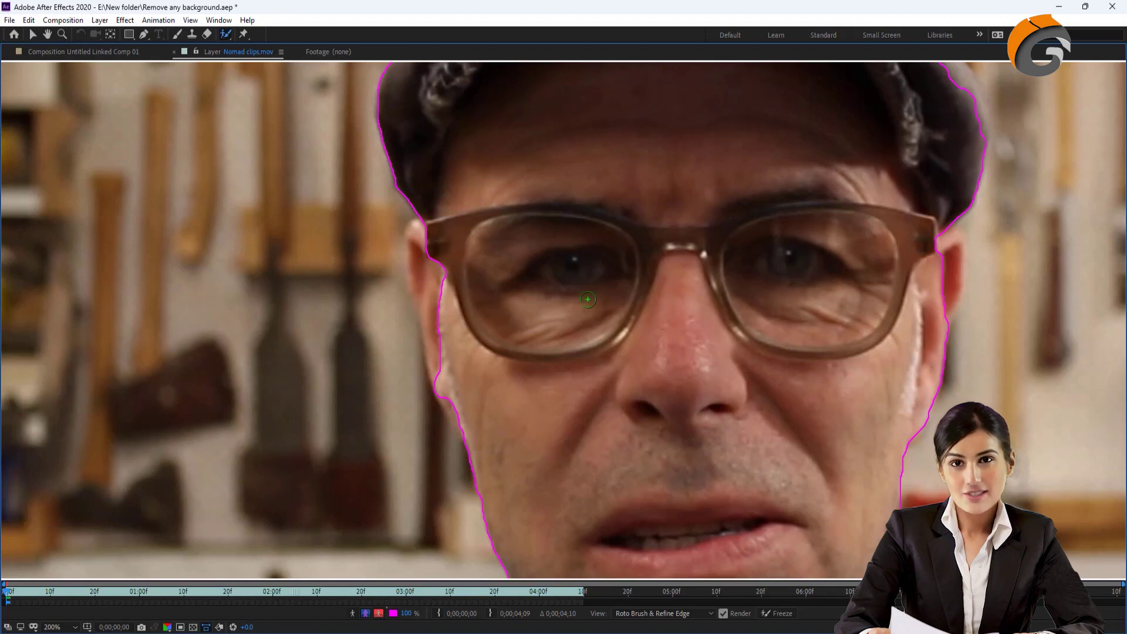
mouse_move(438, 240)
mouse_down()
mouse_move(417, 235)
mouse_move(411, 265)
mouse_move(445, 379)
mouse_up()
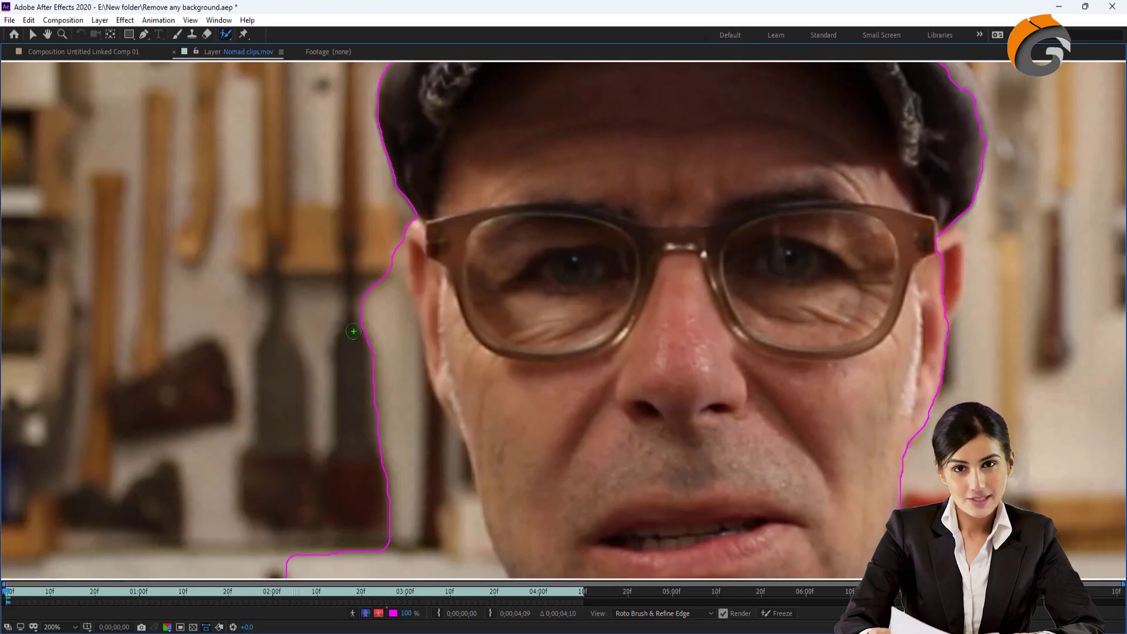
scroll(407, 352, down, 1)
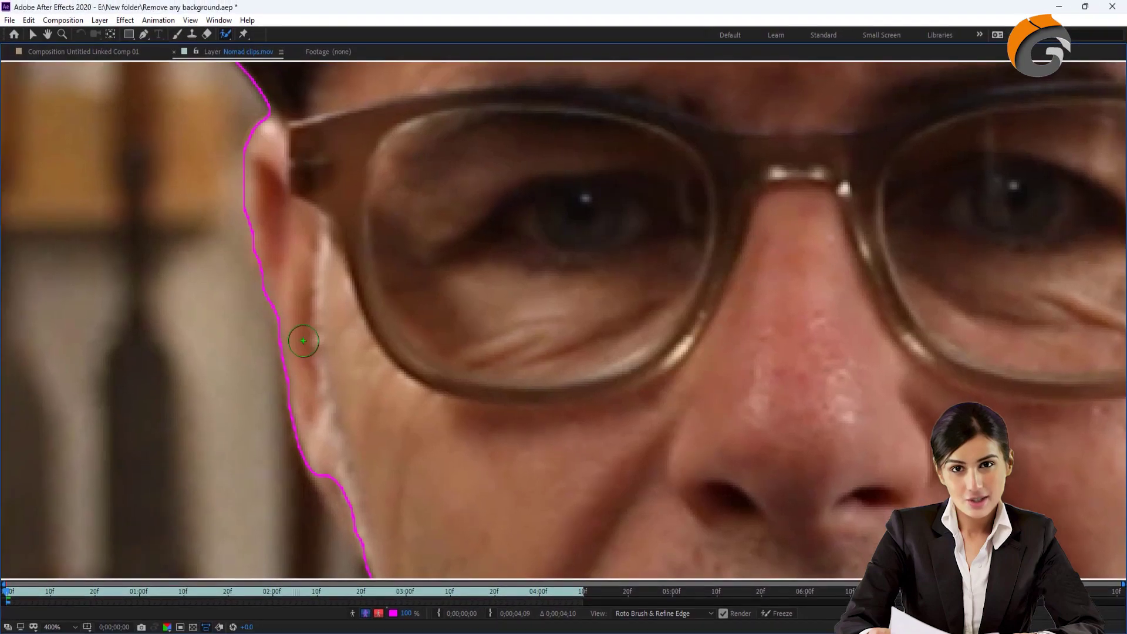
scroll(428, 351, down, 3)
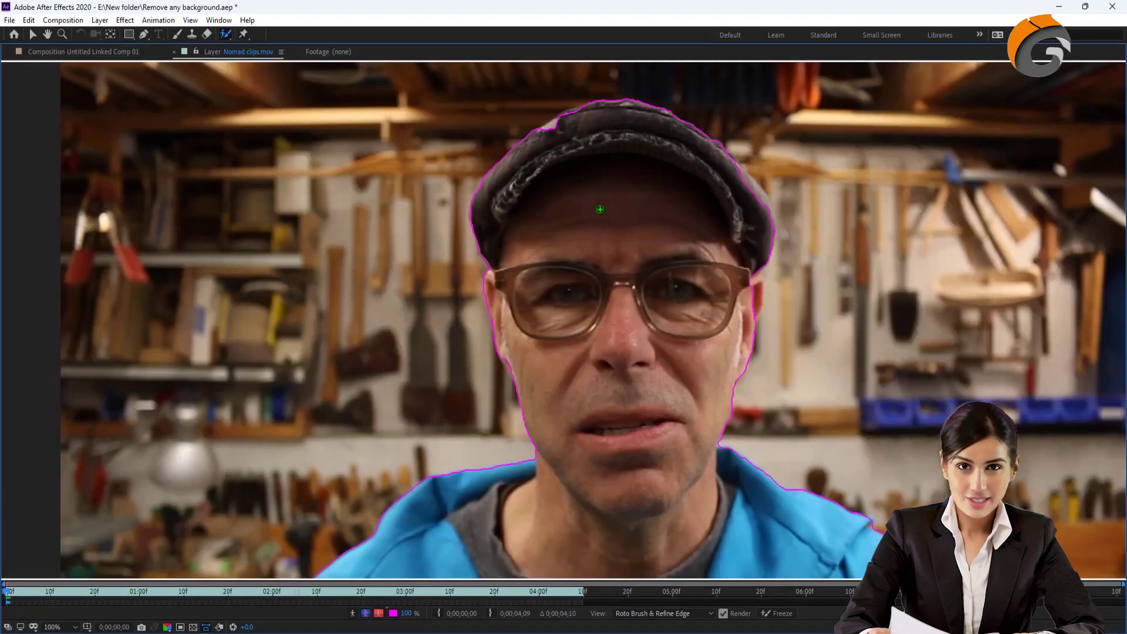
scroll(563, 284, down, 1)
scroll(512, 226, up, 5)
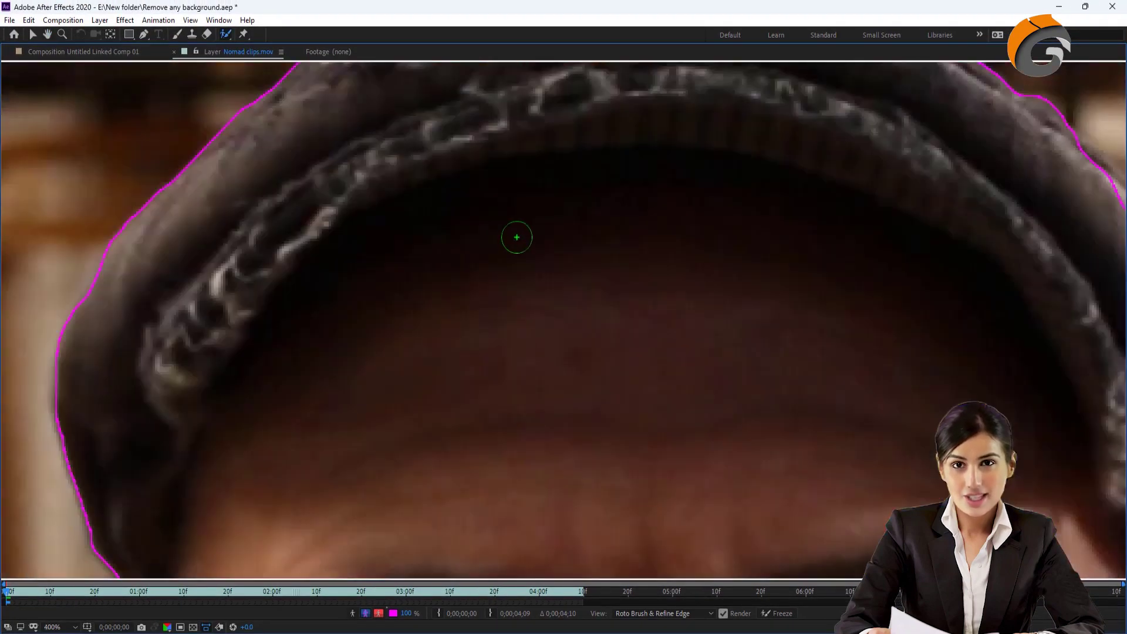
scroll(512, 226, up, 4)
Paint the hat's upper rim, brim and right edge into the cut-out
mouse_move(425, 316)
mouse_down()
mouse_move(339, 360)
mouse_move(505, 261)
mouse_up()
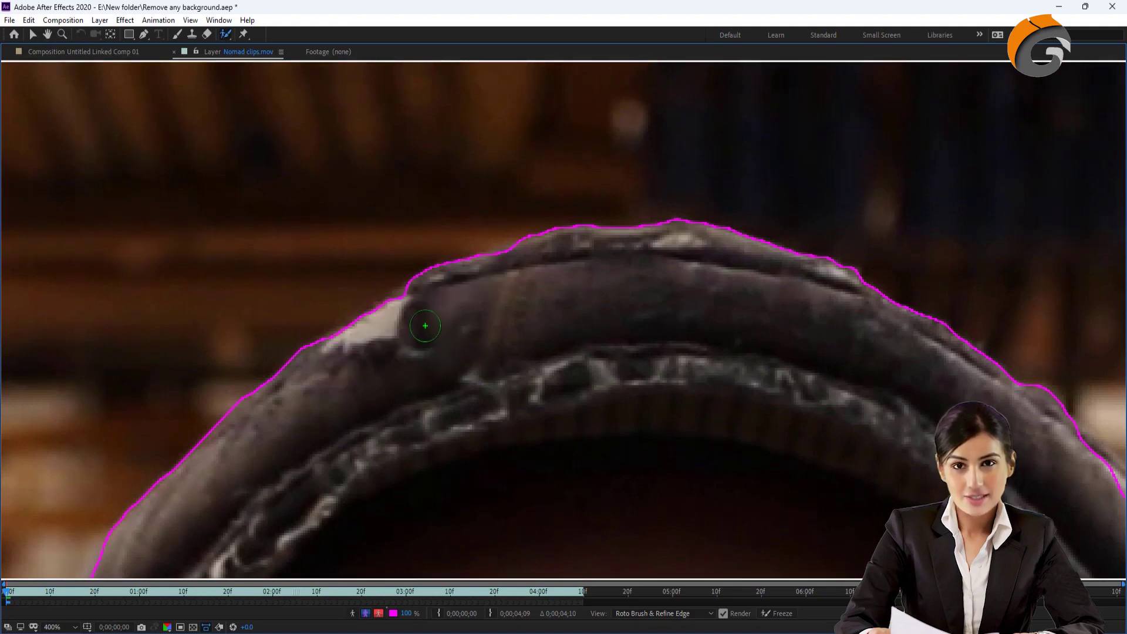
drag(417, 301, 340, 342)
scroll(546, 291, right, 5)
scroll(567, 155, down, 3)
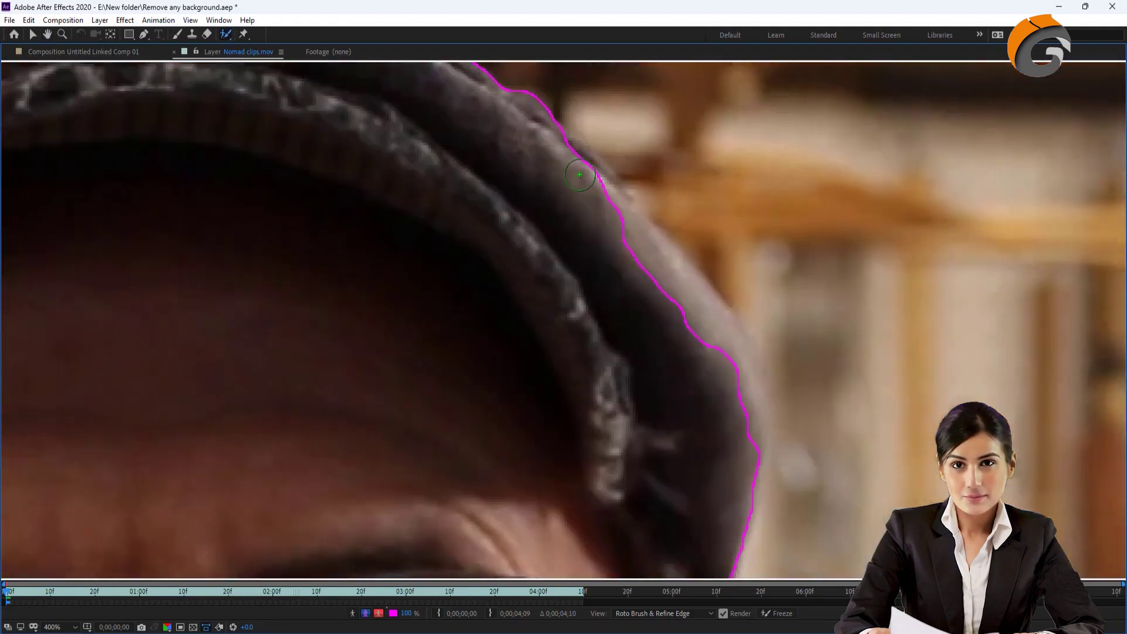
mouse_move(546, 126)
mouse_down()
mouse_move(709, 329)
mouse_move(739, 459)
mouse_up()
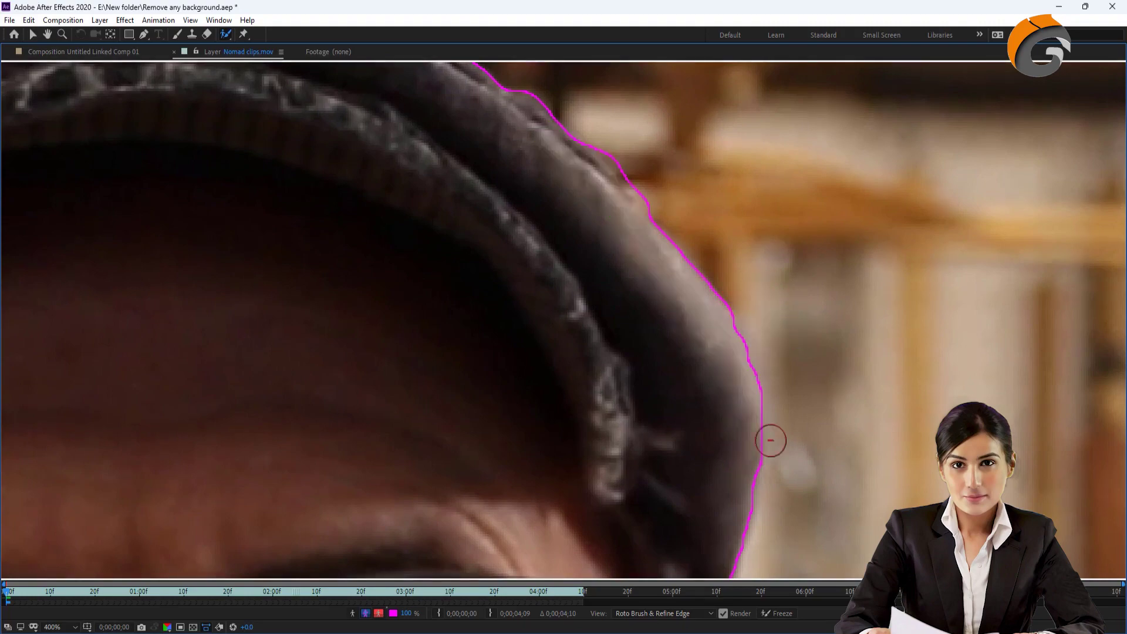
scroll(709, 457, down, 5)
mouse_move(666, 281)
mouse_down()
mouse_move(702, 340)
mouse_move(674, 436)
mouse_up()
Add the jacket shoulder to the cut-out and remove background at the collar
scroll(674, 436, down, 5)
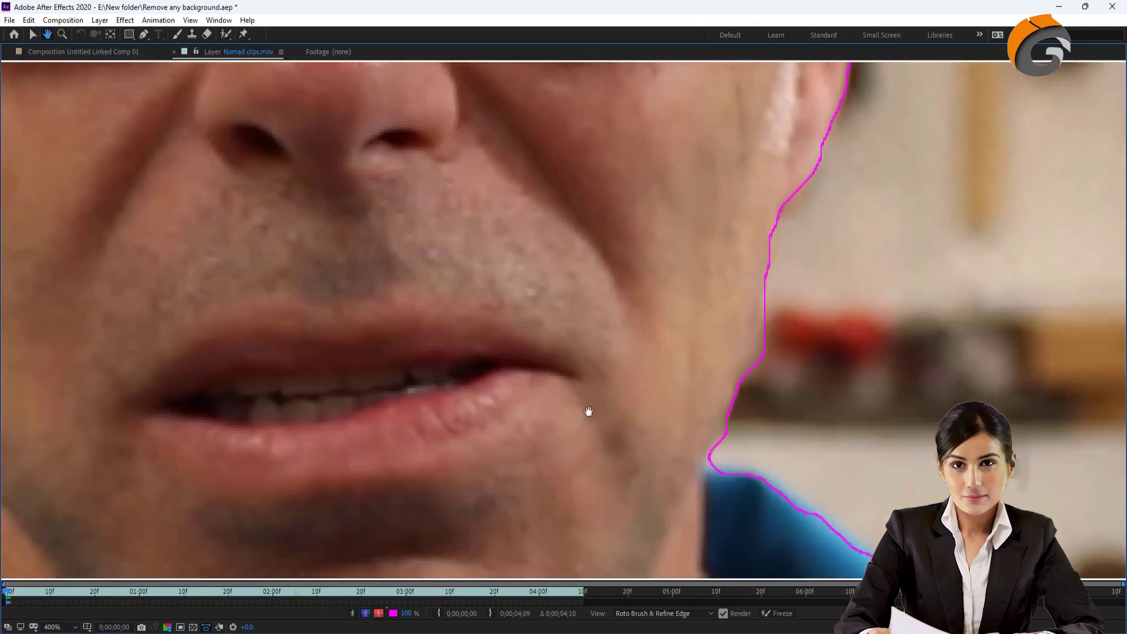
scroll(863, 171, down, 4)
scroll(662, 303, down, 1)
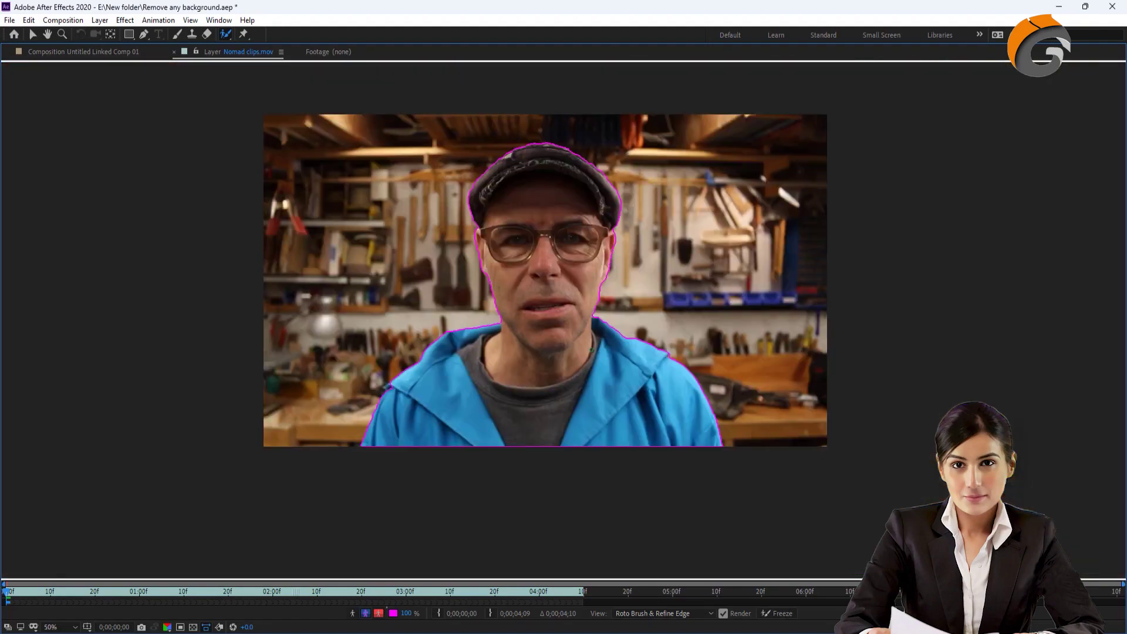
scroll(297, 432, up, 6)
drag(358, 317, 276, 317)
drag(303, 253, 232, 305)
scroll(472, 457, down, 8)
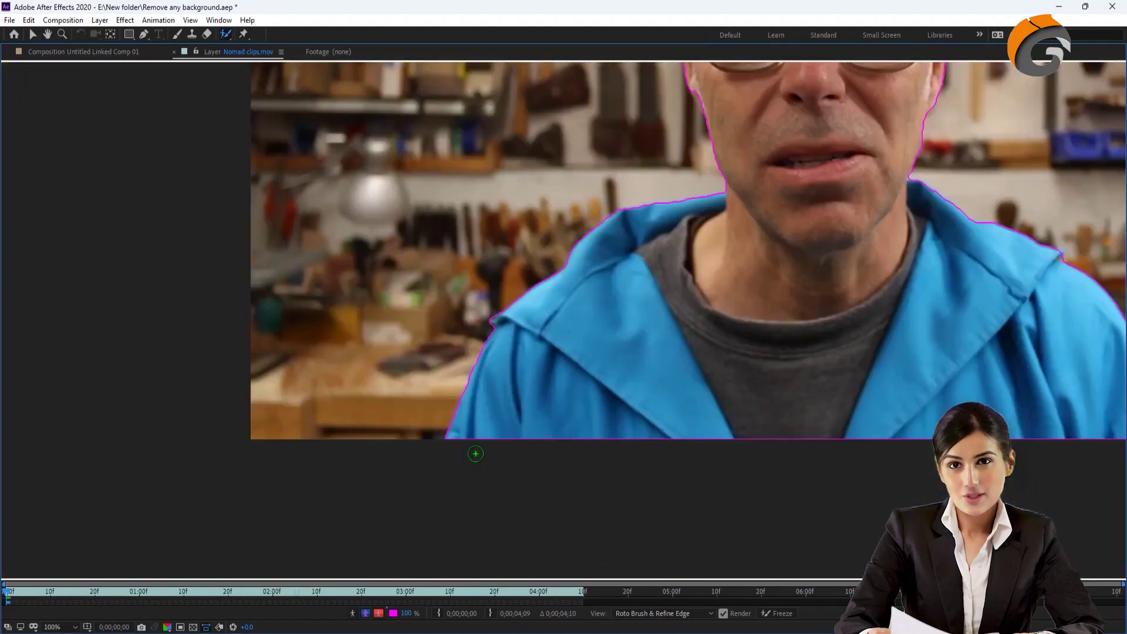
Propagate the roto outline by scrubbing the playhead to the clip's end, then set the viewer to Fit
key(grave)
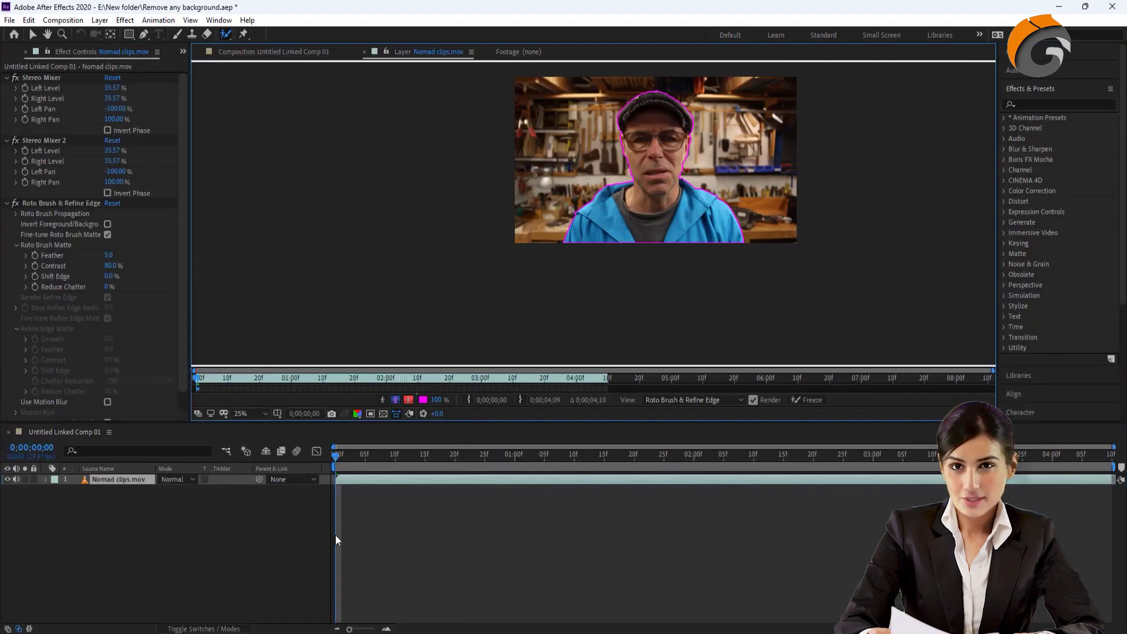
click(336, 456)
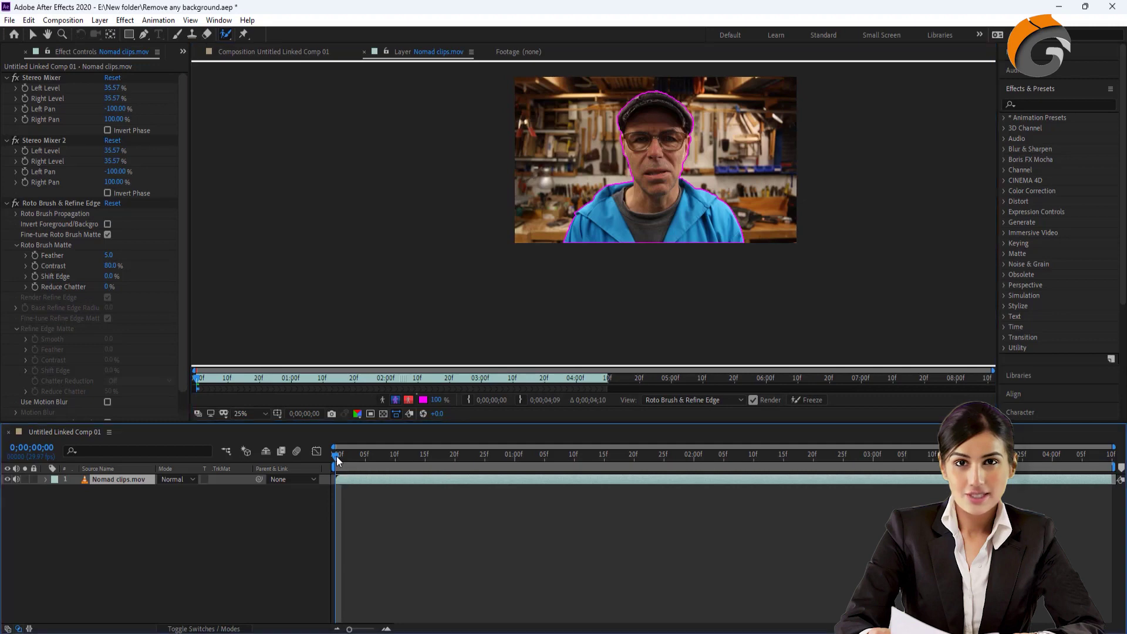
drag(336, 456, 1122, 477)
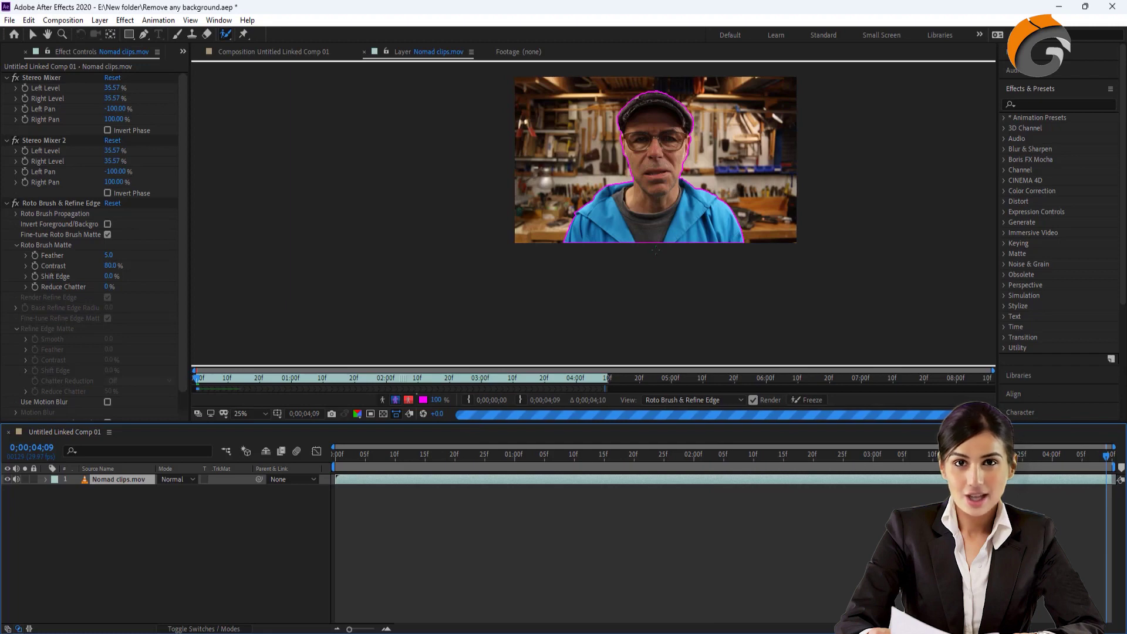
key(period)
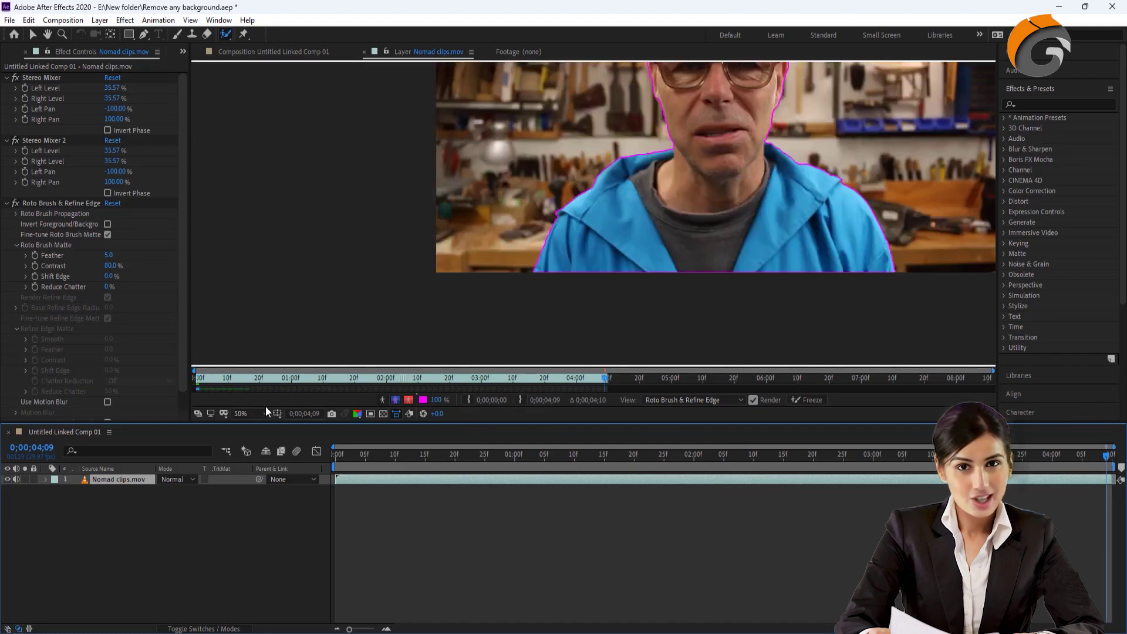
click(263, 412)
click(252, 198)
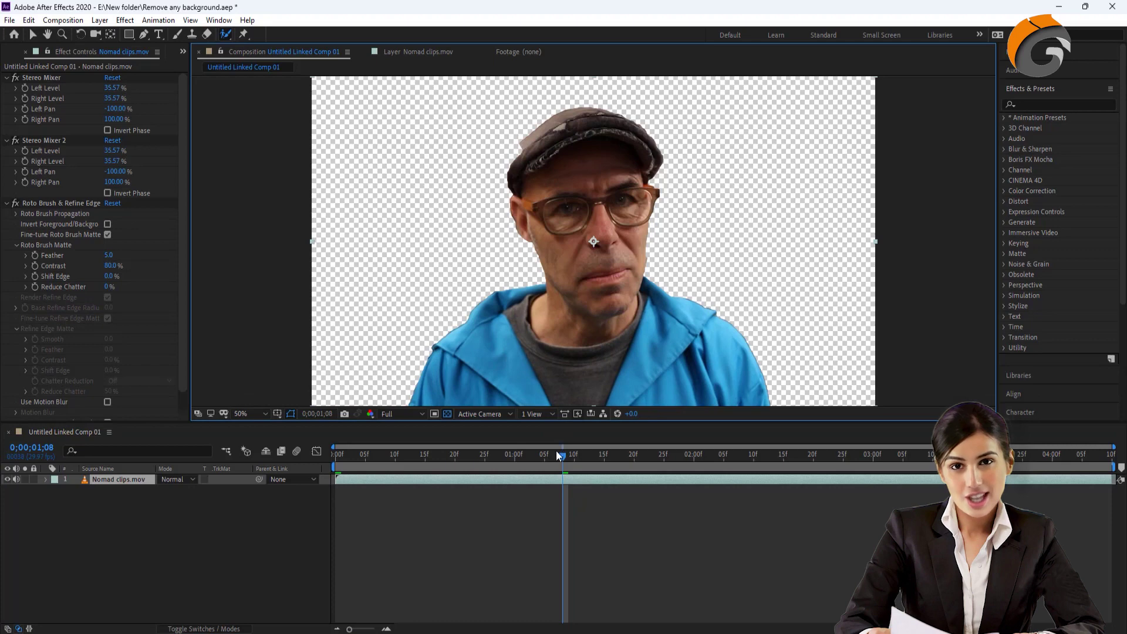
On frame 1 in the Layer view at 400%, add the ear and hair edges to the cut-out
drag(558, 454, 326, 528)
click(405, 52)
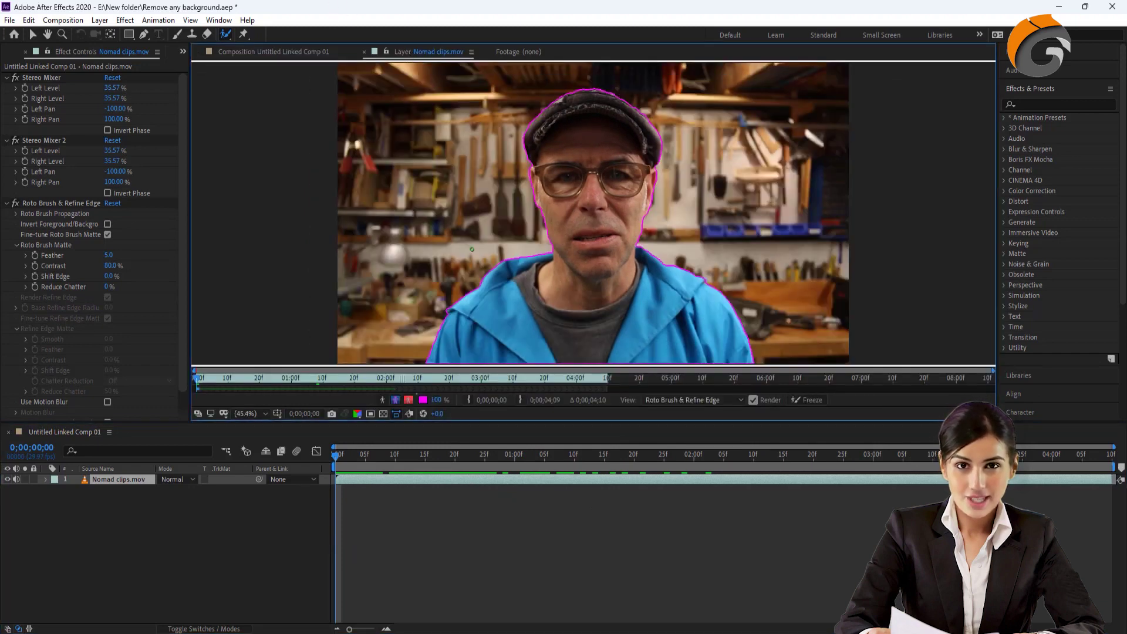
click(338, 455)
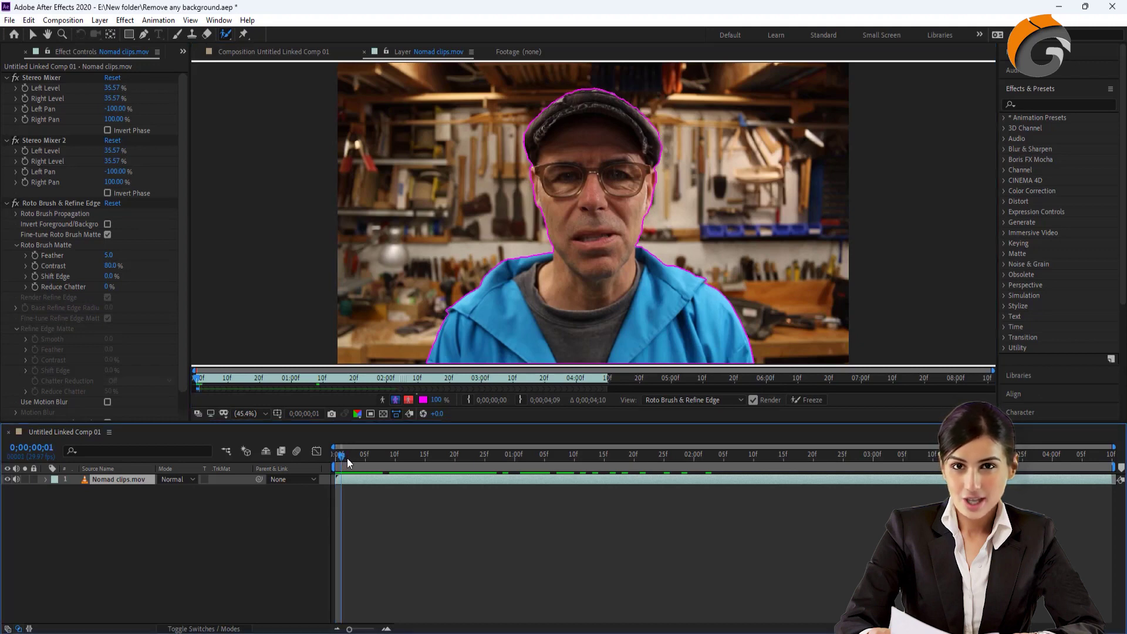
key(grave)
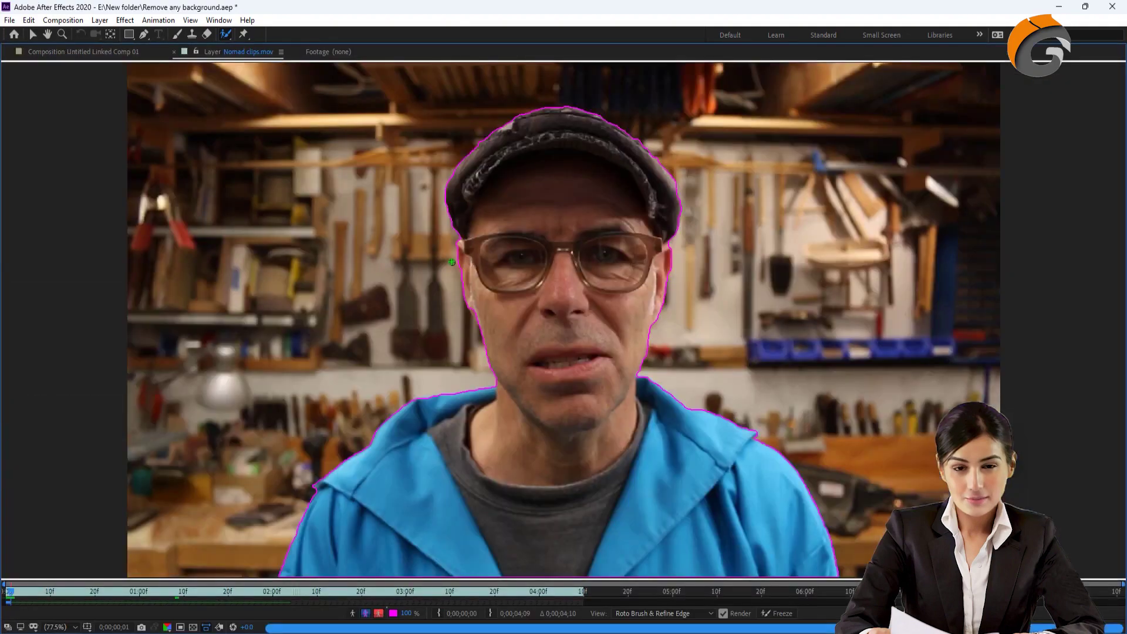
key(period)
key(period)
drag(336, 152, 359, 223)
key(period)
mouse_move(135, 185)
mouse_down()
mouse_move(140, 290)
mouse_move(157, 342)
mouse_move(644, 196)
mouse_move(636, 239)
mouse_up()
mouse_move(569, 132)
mouse_down()
mouse_move(591, 211)
mouse_move(607, 322)
mouse_up()
Add the ear edge beside the glasses and remove background at the cheek on frame 1
drag(487, 378, 468, 394)
drag(557, 529, 613, 228)
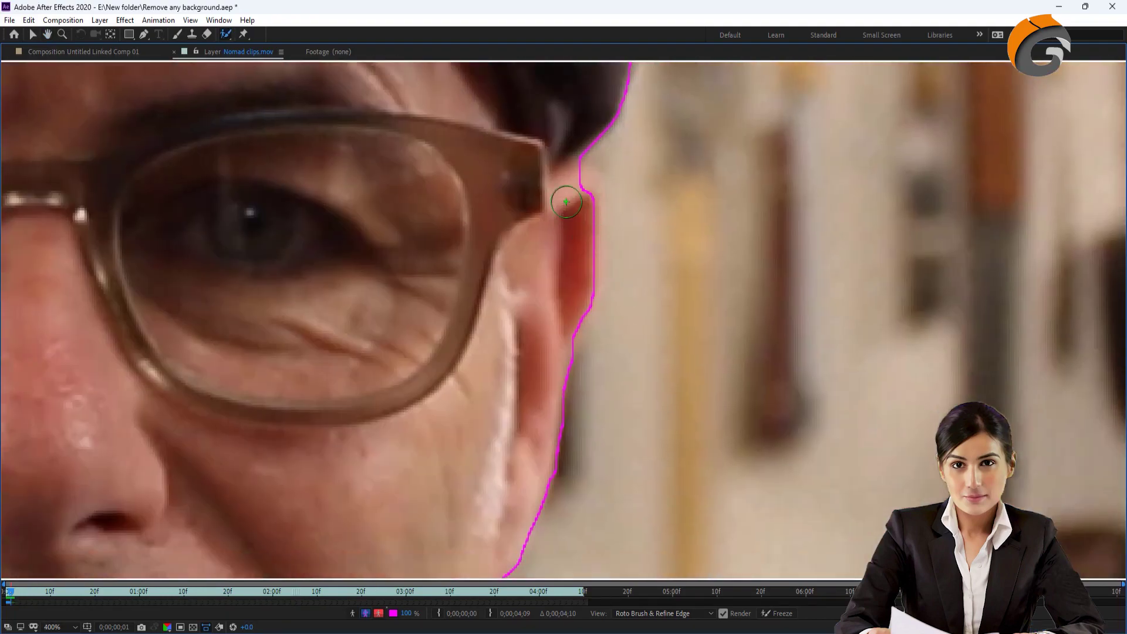
drag(581, 182, 578, 276)
drag(471, 325, 577, 70)
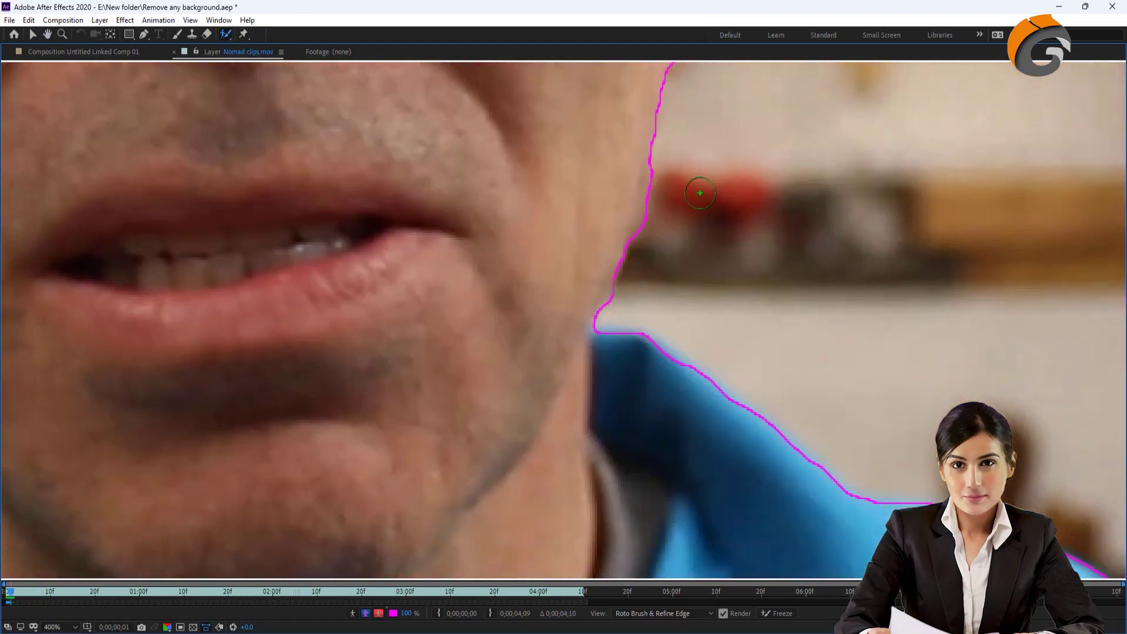
drag(680, 153, 651, 252)
key(comma)
key(comma)
key(comma)
key(grave)
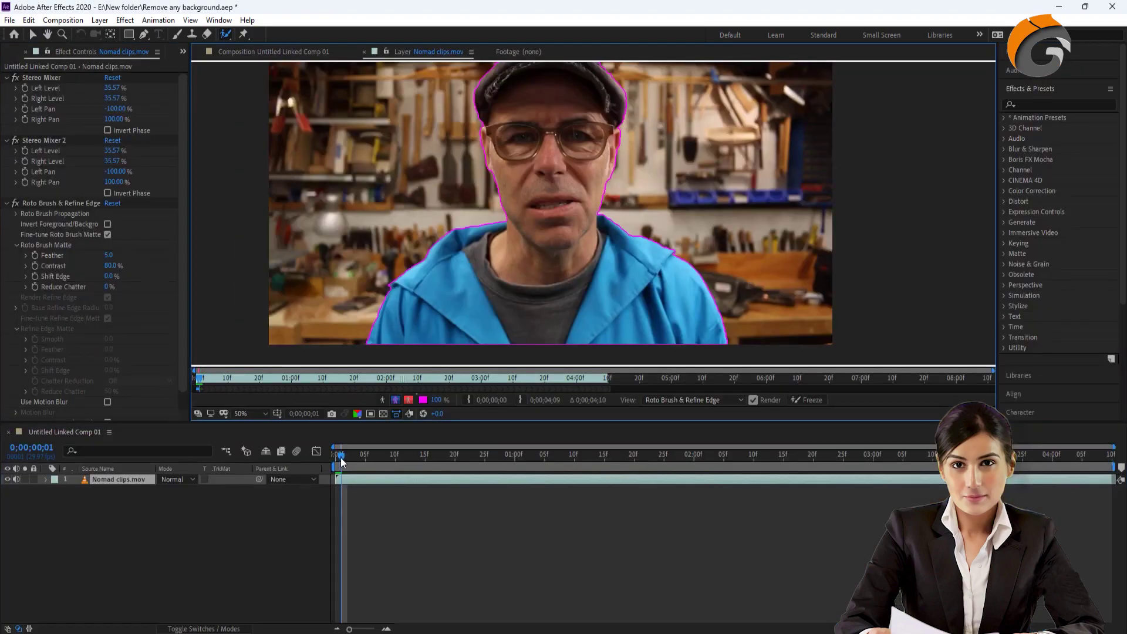
On frame 2, add the ear, hair and temple edges to the cut-out
drag(342, 462, 346, 462)
key(grave)
scroll(610, 153, up, 6)
mouse_move(605, 276)
mouse_down()
mouse_move(639, 305)
mouse_move(626, 257)
mouse_move(603, 460)
mouse_up()
drag(669, 326, 698, 457)
drag(373, 348, 516, 281)
drag(332, 238, 336, 276)
drag(352, 528, 495, 297)
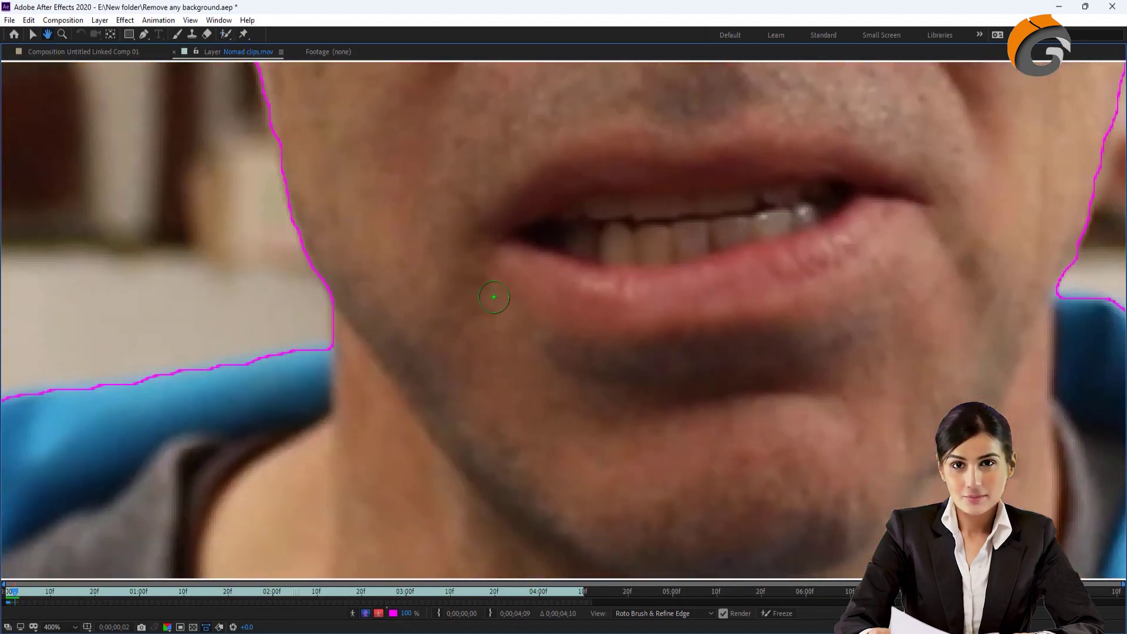
scroll(495, 297, down, 8)
key(grave)
Fit the frame and show the man on a transparent background in the Composition
click(400, 486)
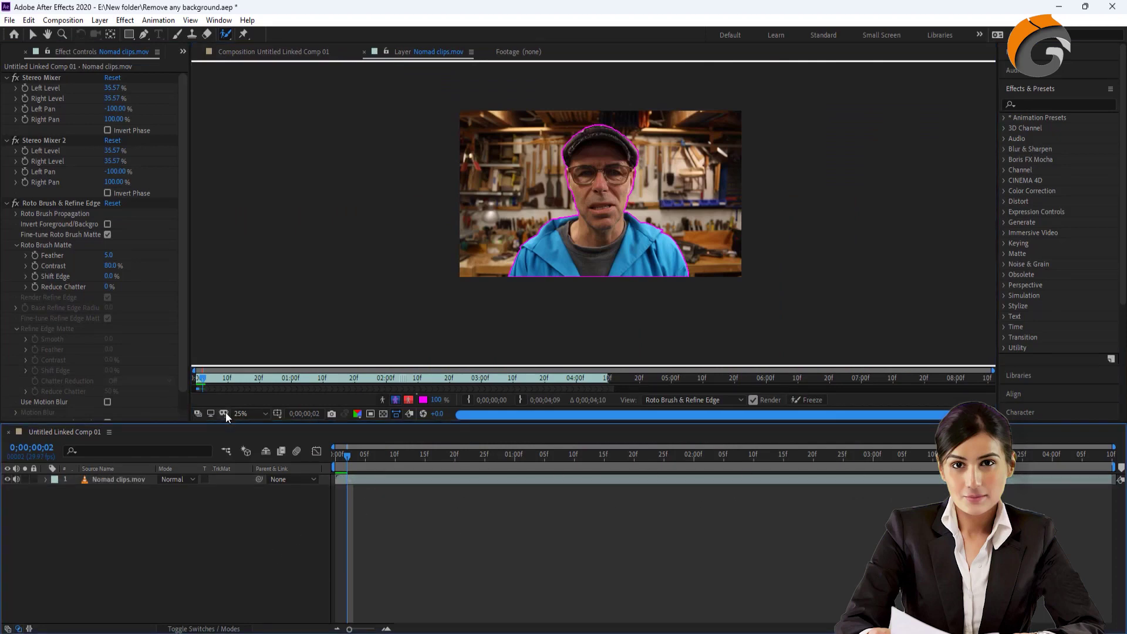
key(alt+slash)
click(283, 53)
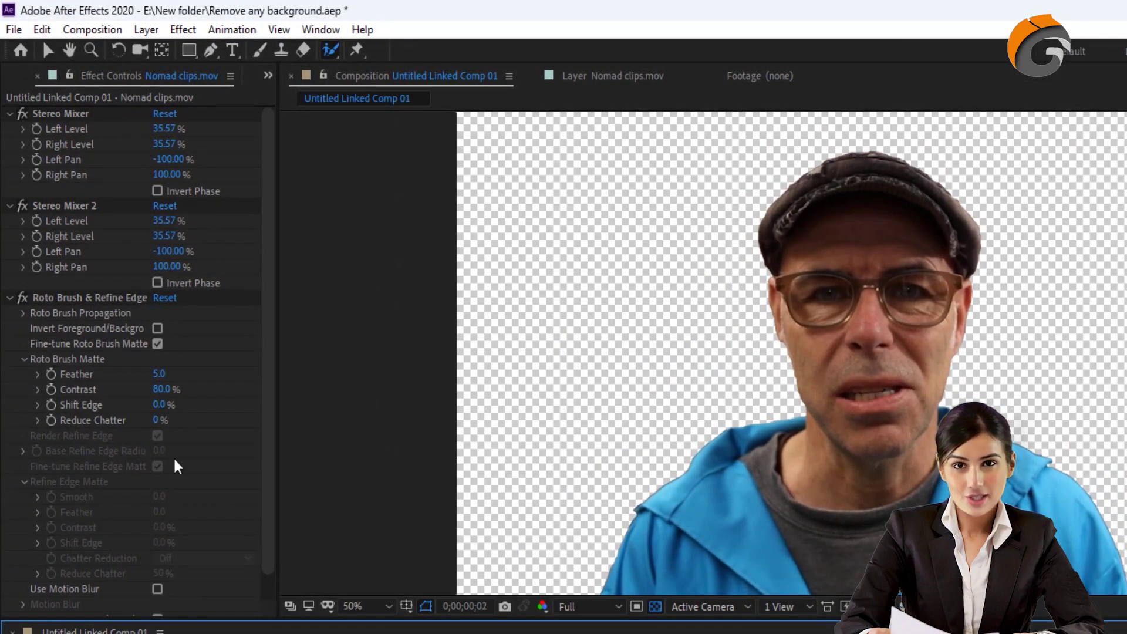
Expand Roto Brush Propagation in Effect Controls and toggle View Search Region
scroll(176, 467, down, 2)
mouse_move(157, 345)
mouse_down()
mouse_move(170, 345)
mouse_move(155, 334)
mouse_up()
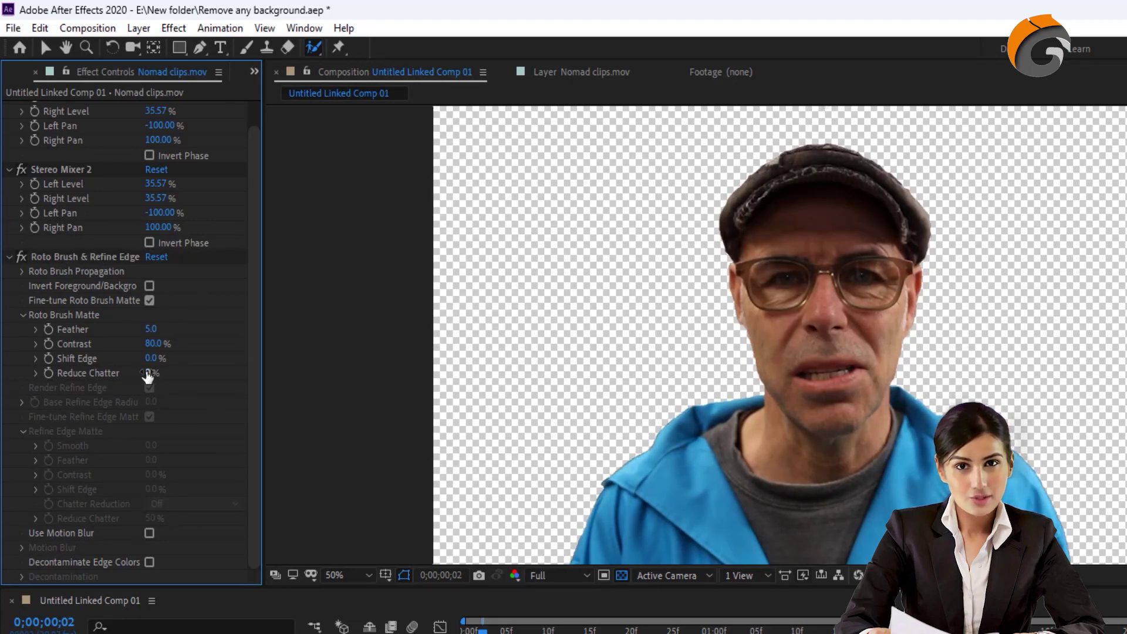
scroll(147, 498, down, 2)
scroll(149, 517, up, 2)
scroll(117, 328, up, 1)
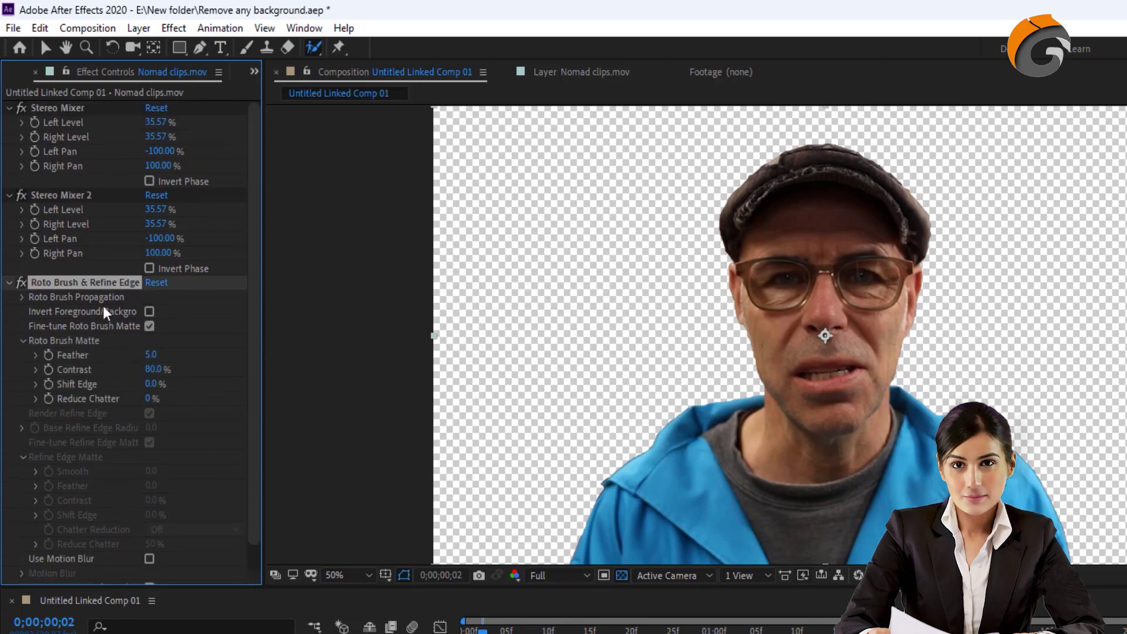
click(95, 298)
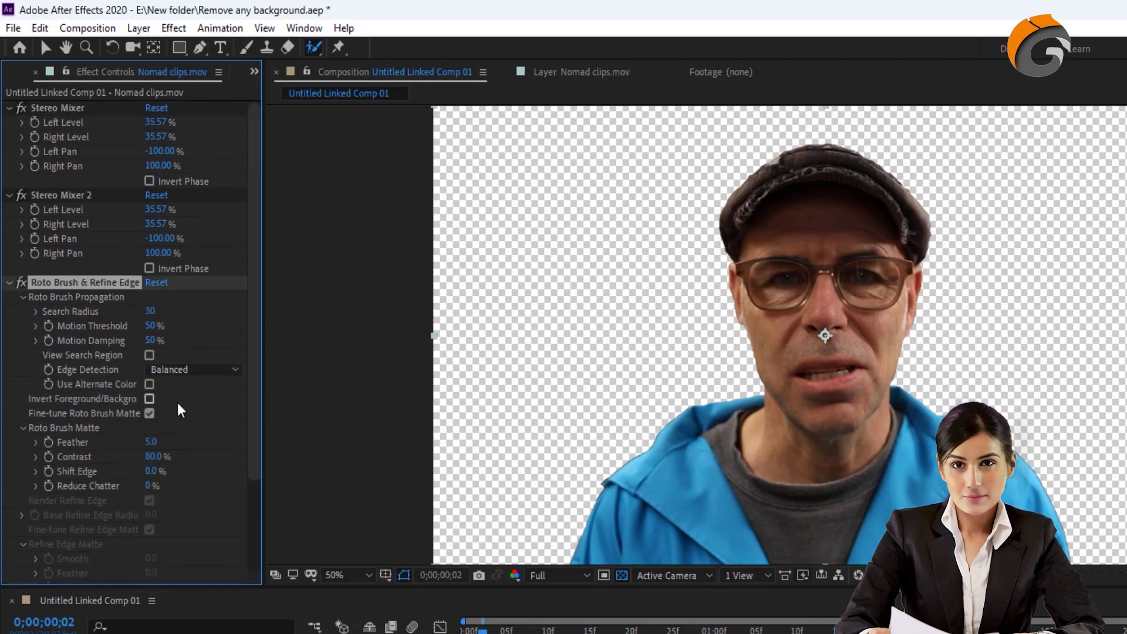
click(149, 356)
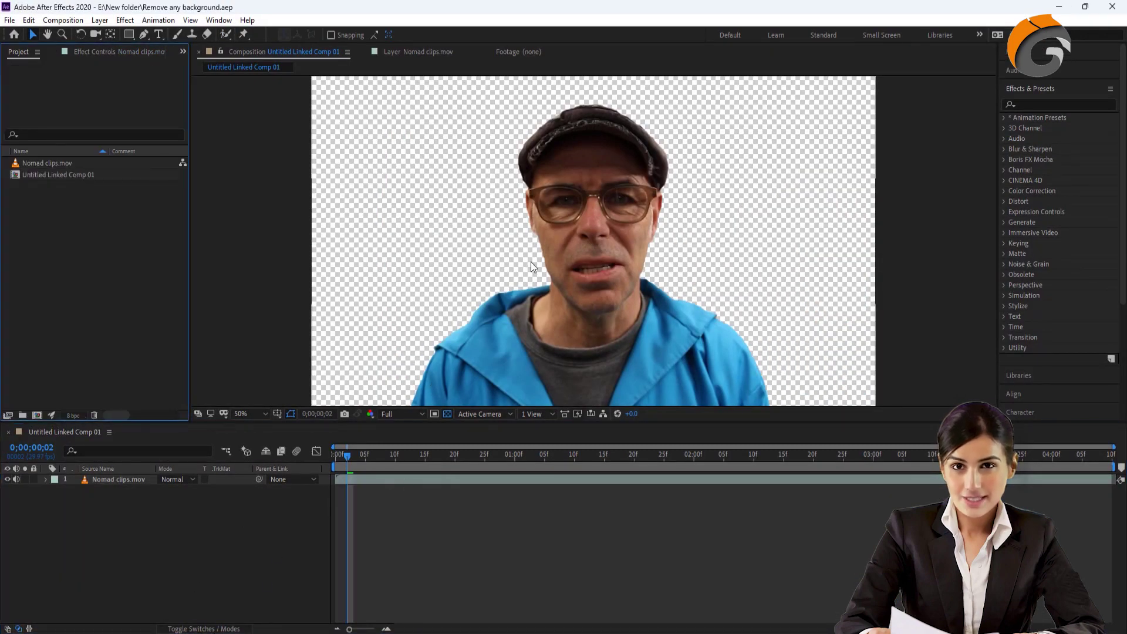
Save Remove any background.aep with Ctrl+S
key(ctrl+s)
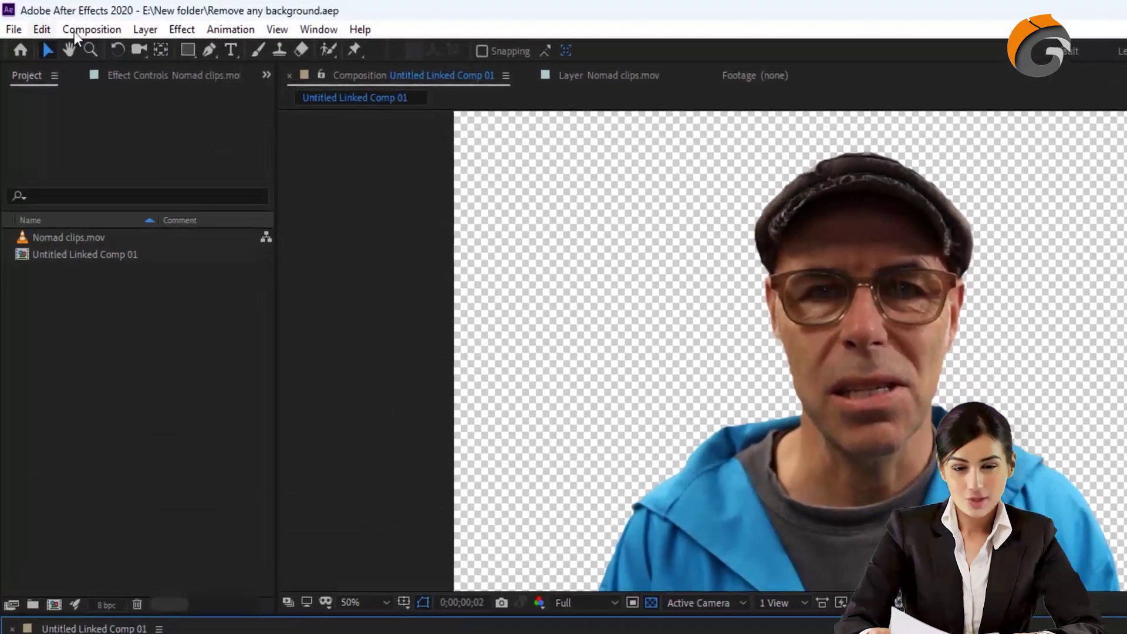
Queue Untitled Linked Comp 01 in Media Encoder as QuickTime, Apple ProRes 4444 with alpha, and start encoding
click(55, 18)
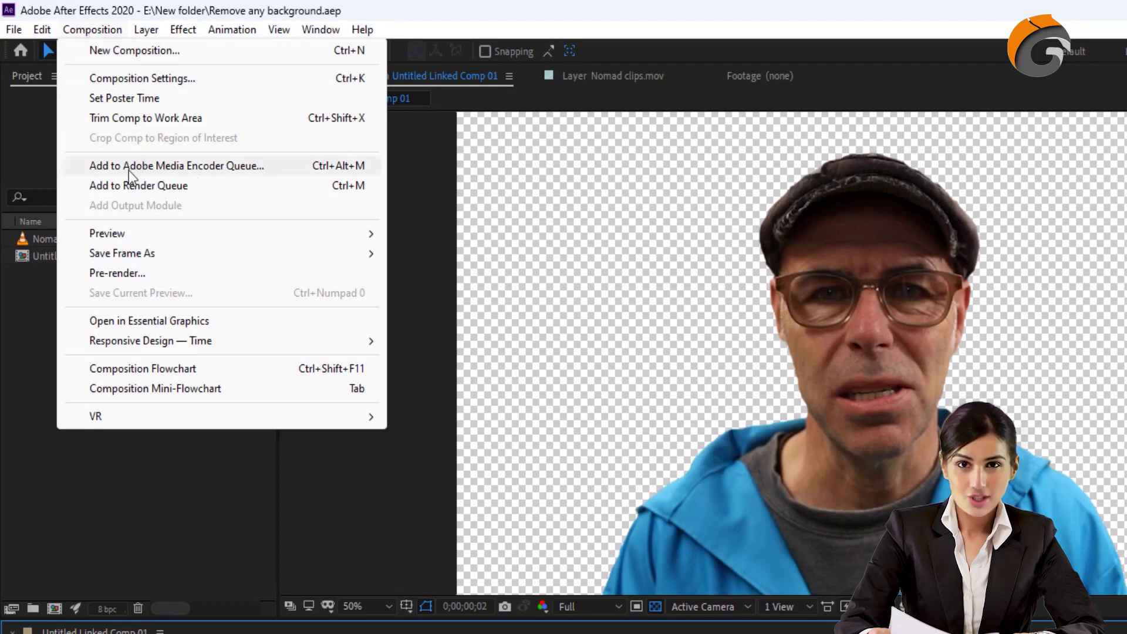
click(195, 167)
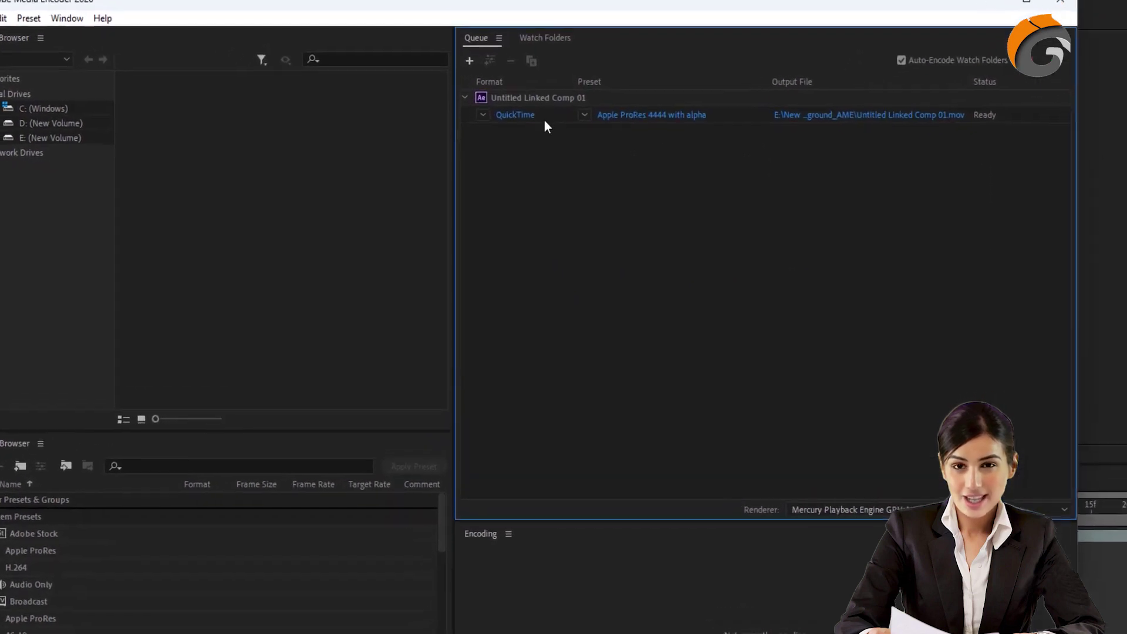
click(483, 114)
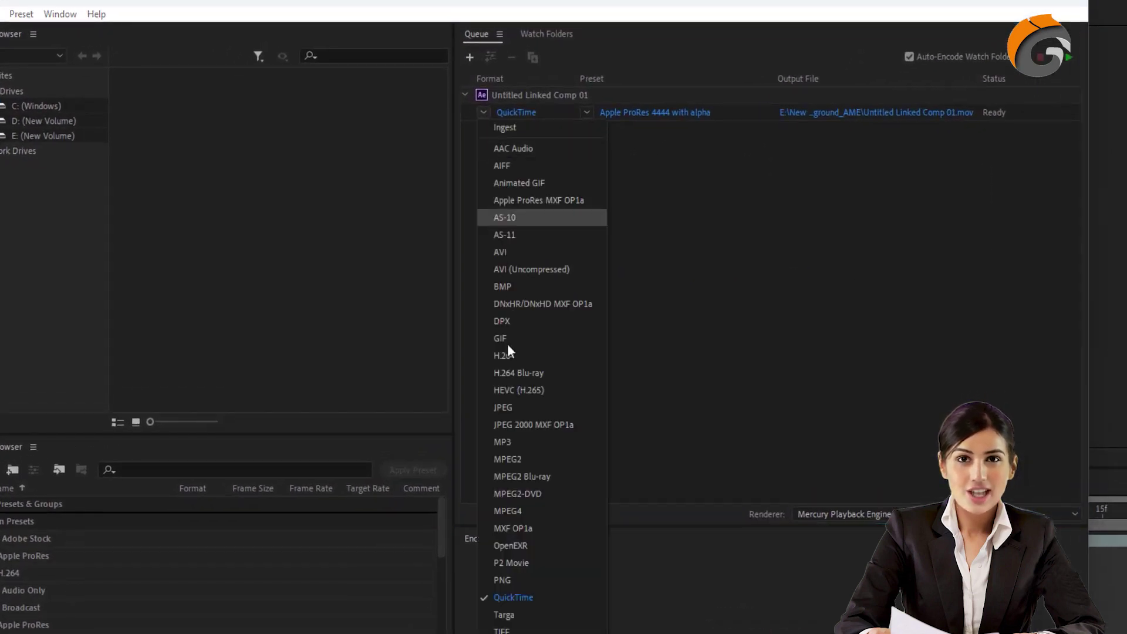
click(611, 125)
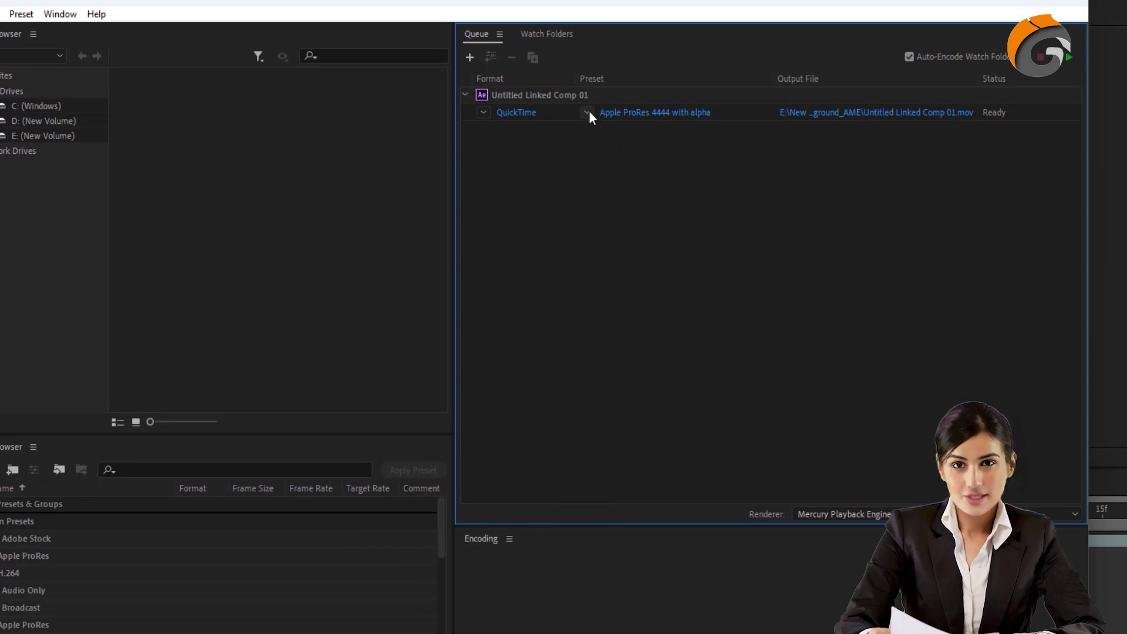
click(587, 112)
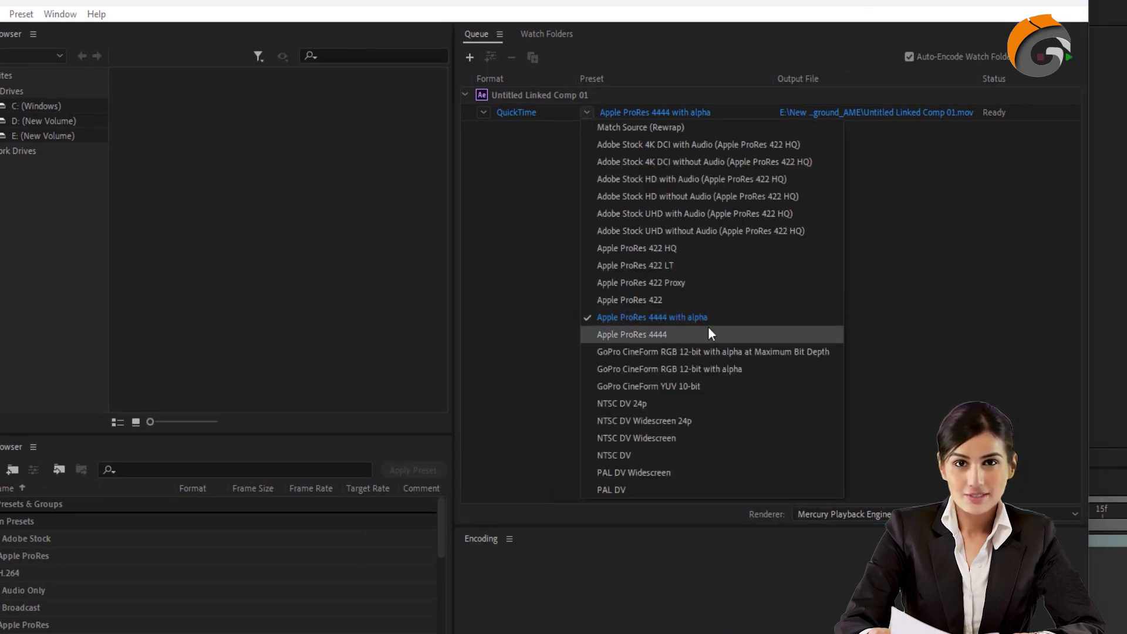
click(934, 239)
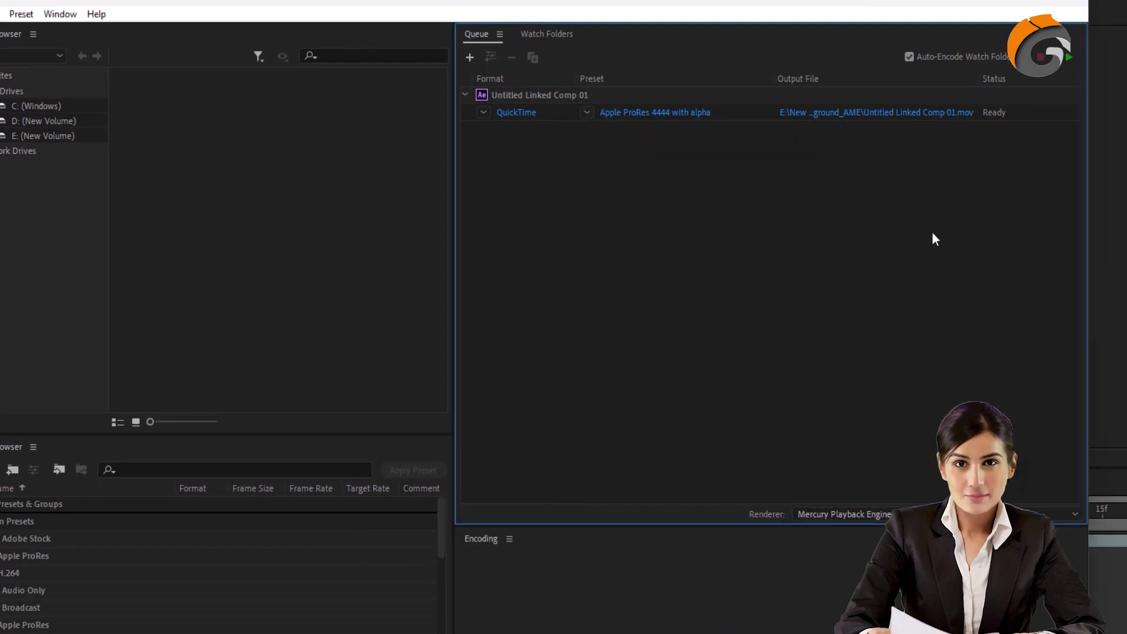
click(1066, 55)
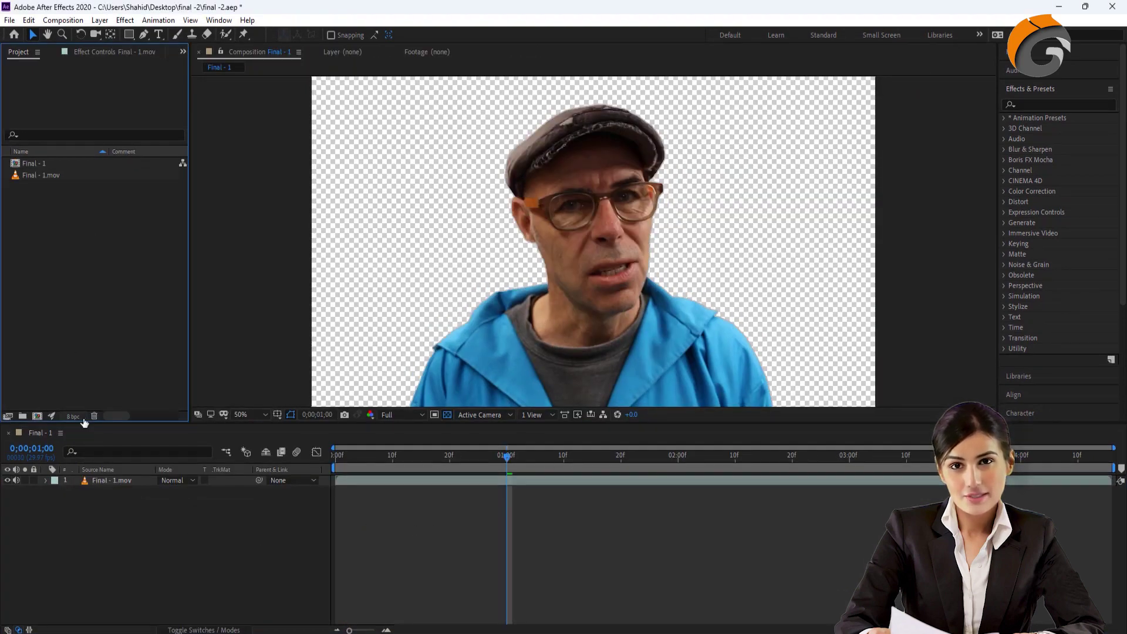
Show Effect Controls and apply the Fill effect to the man's layer
click(107, 54)
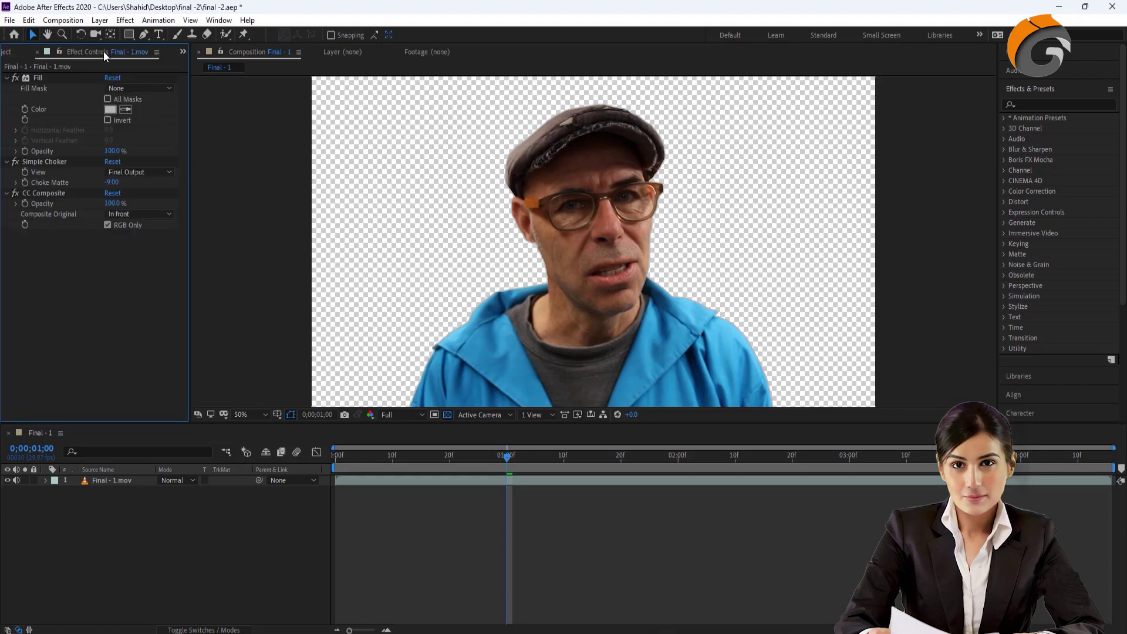
click(1029, 102)
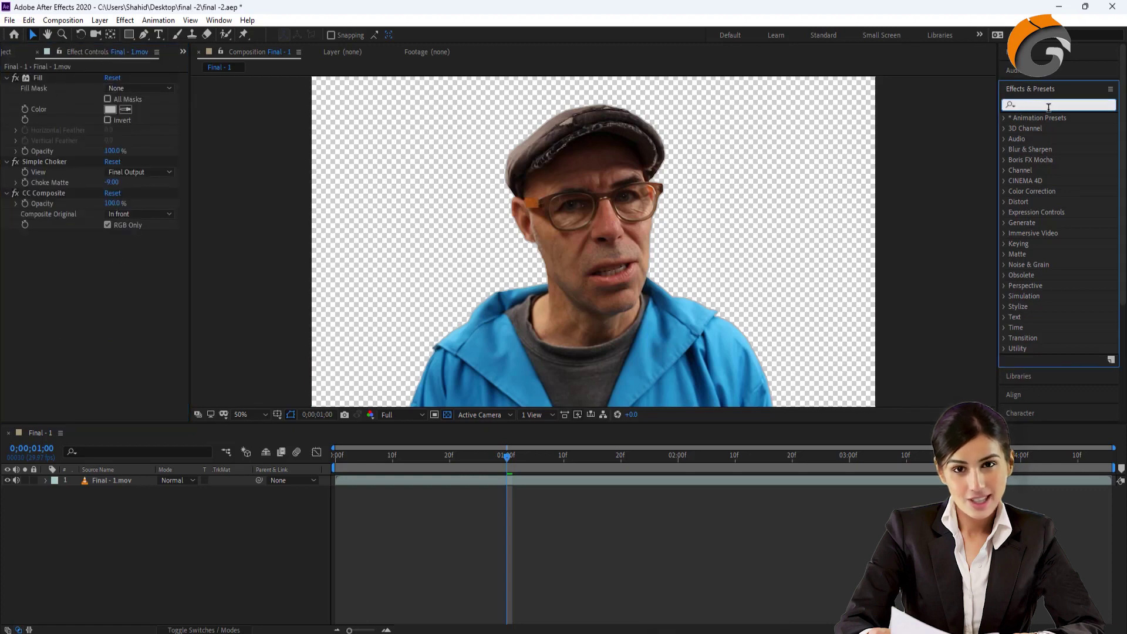
text(fill)
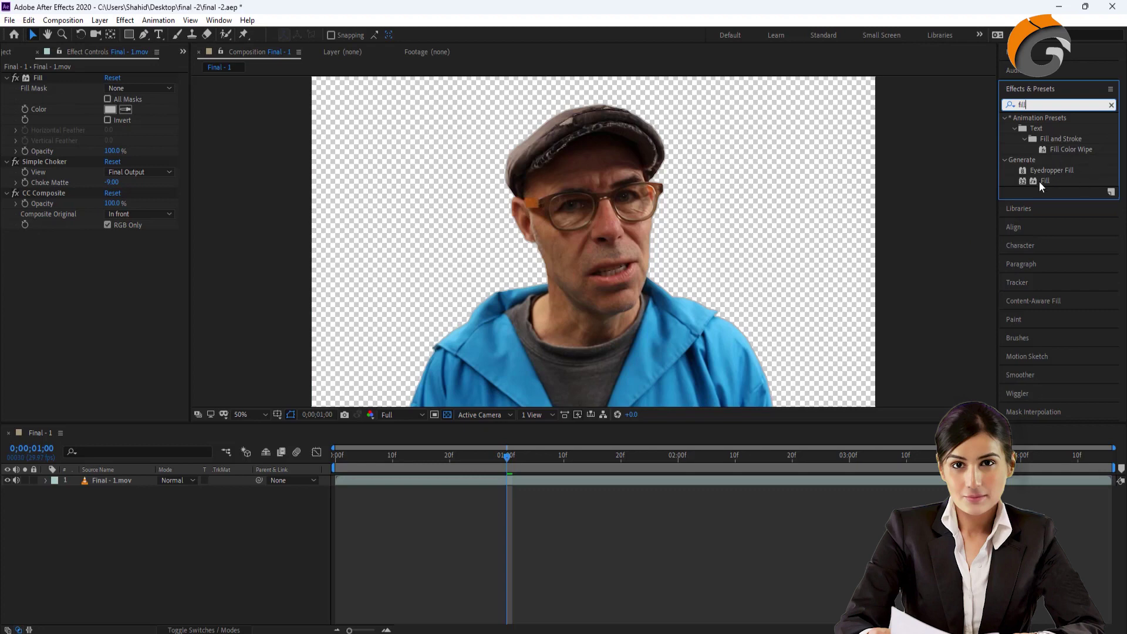
drag(1044, 184, 1044, 295)
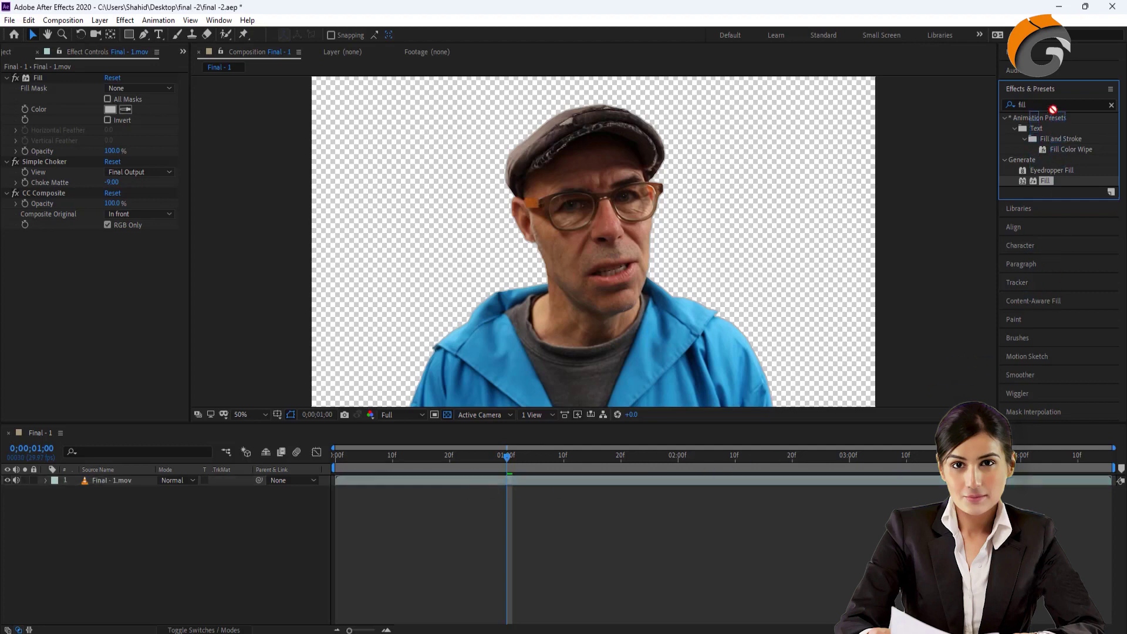
Search Effects & Presets for Simple Choker
click(1109, 105)
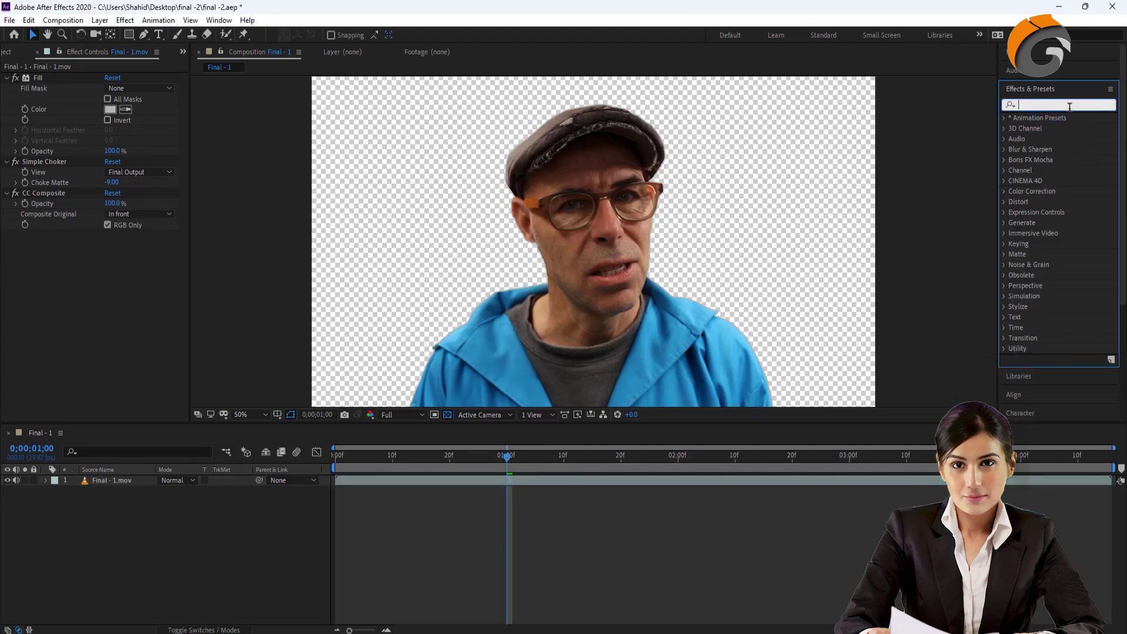
text(si)
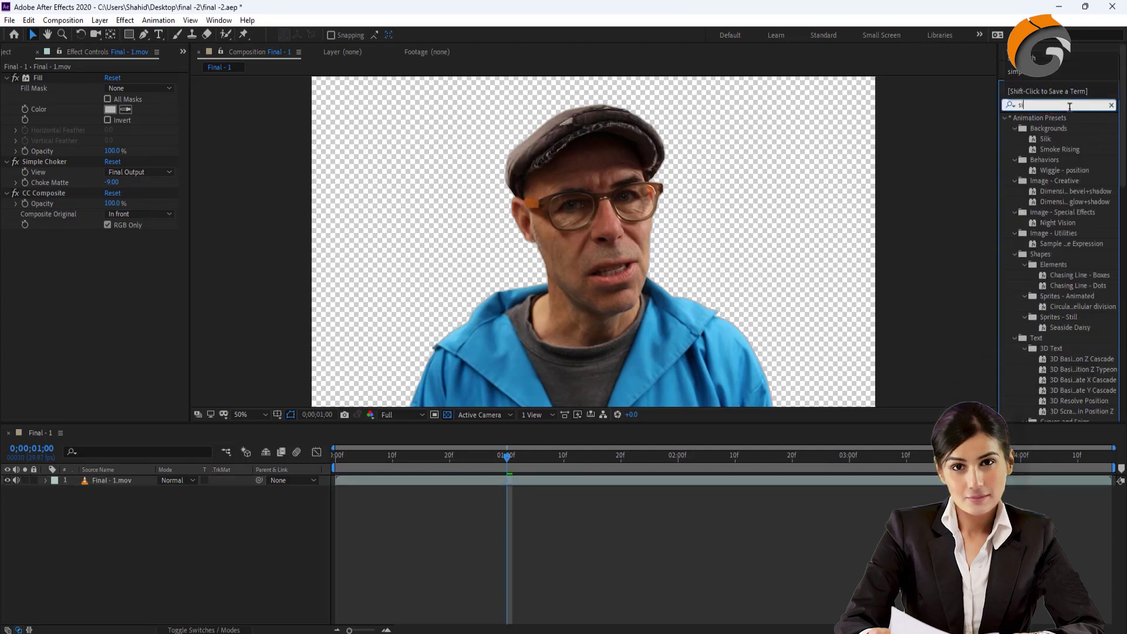
text(mp;)
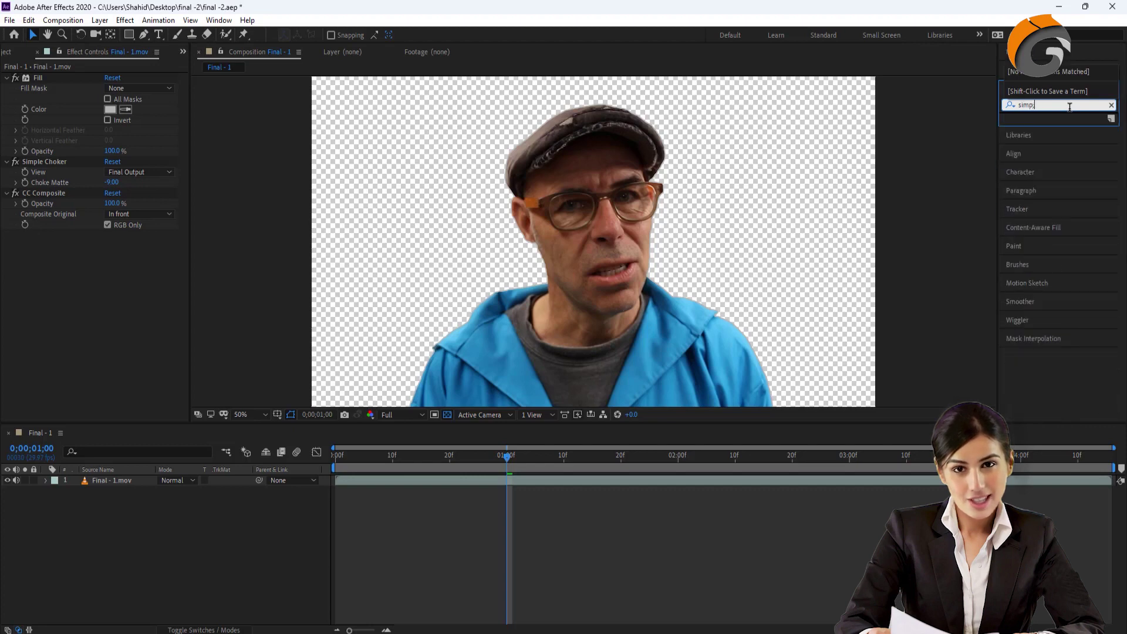
key(BackSpace)
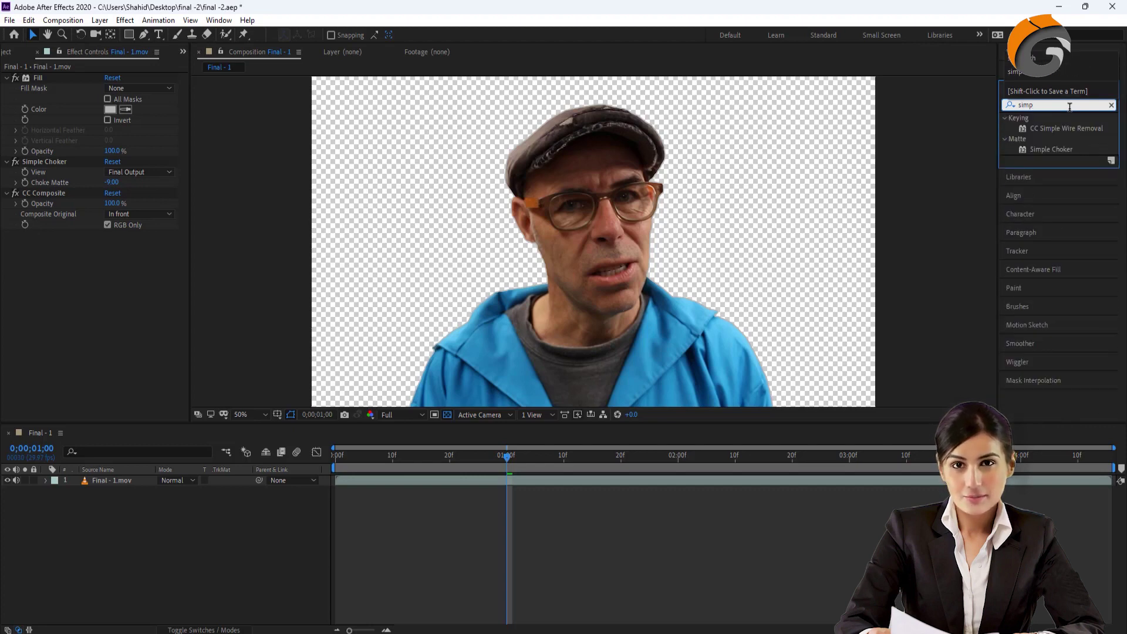
text(le c)
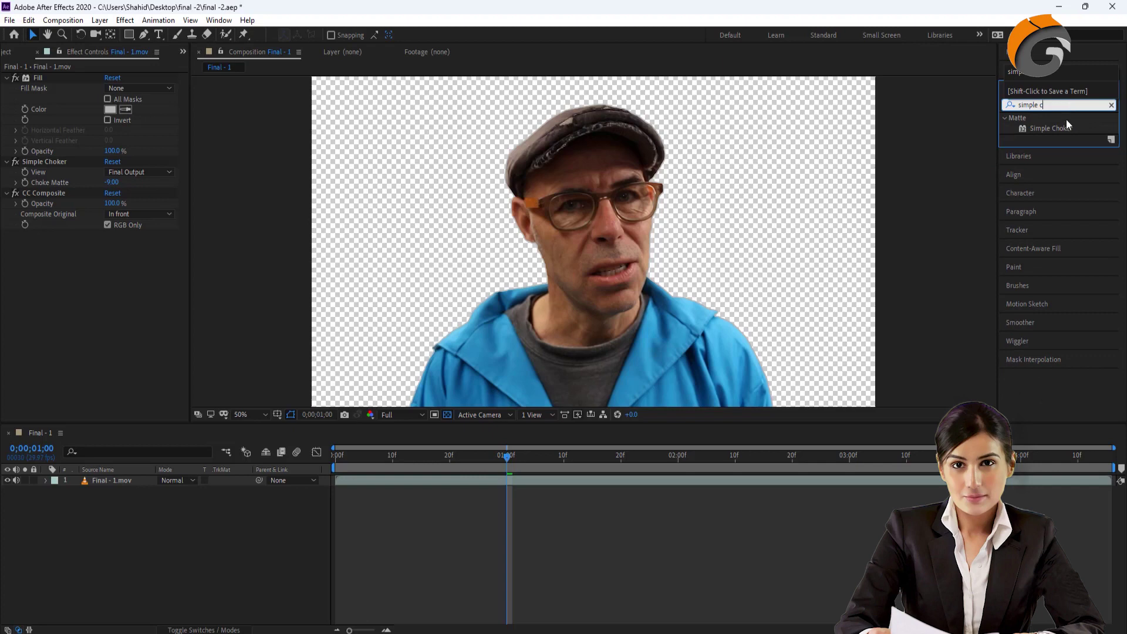
Find CC Composite and drop it onto the man's layer
click(1111, 104)
click(1081, 107)
text(cc)
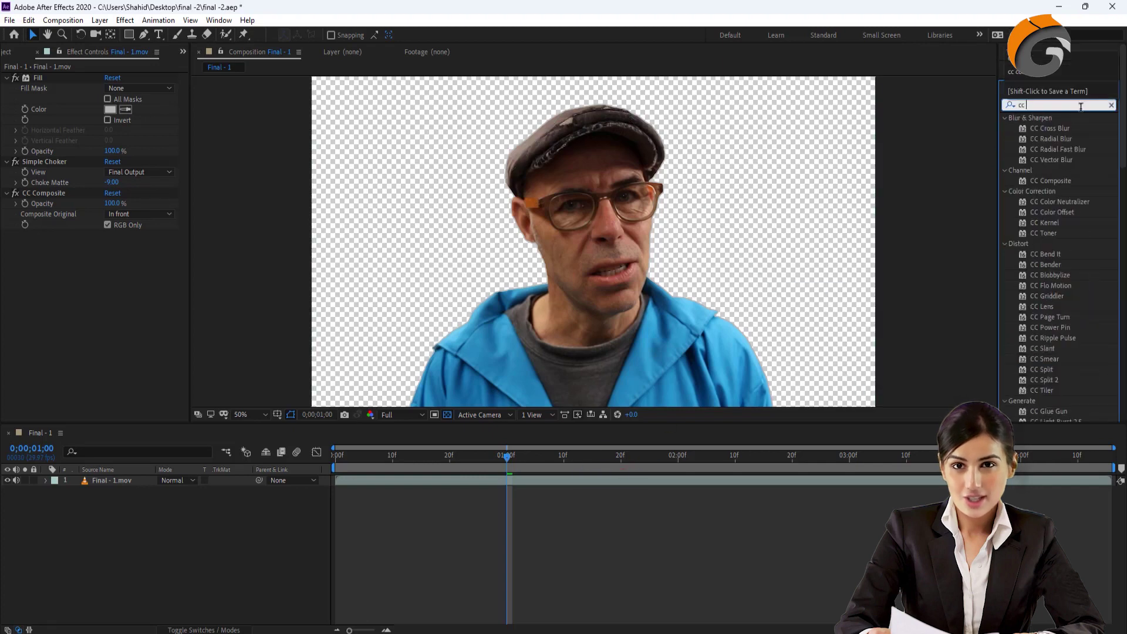
text( cp)
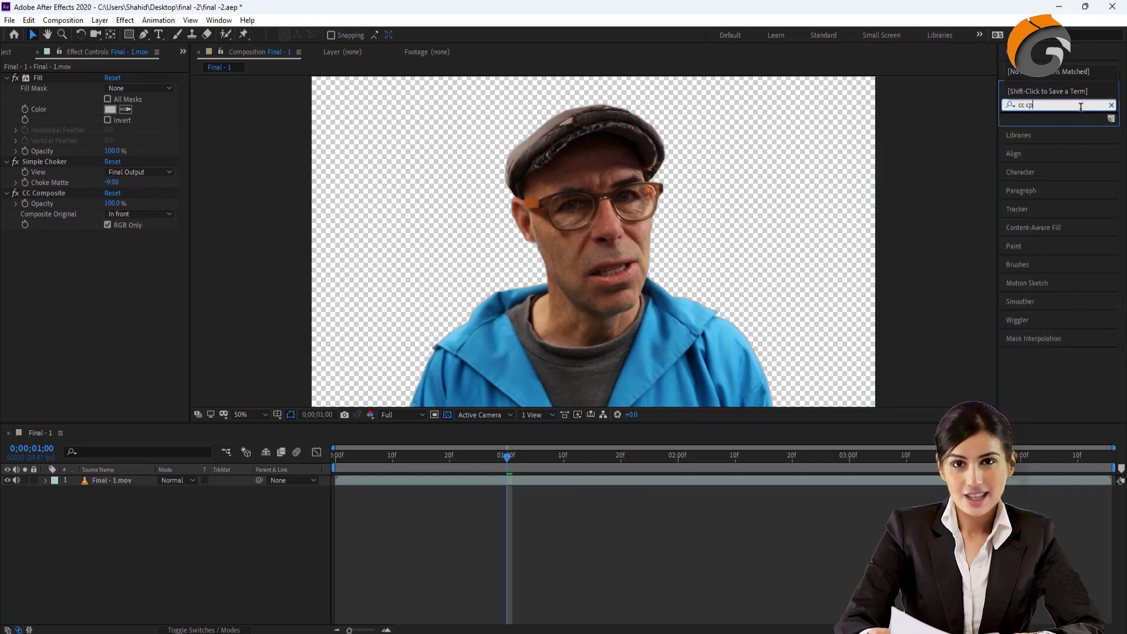
key(BackSpace)
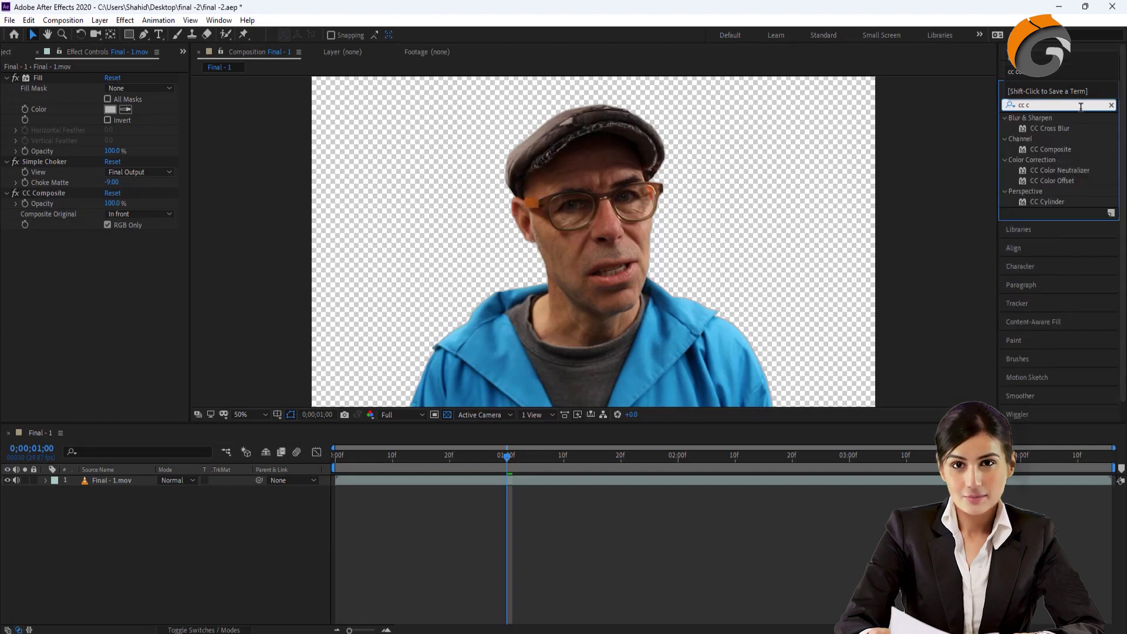
text(ompos)
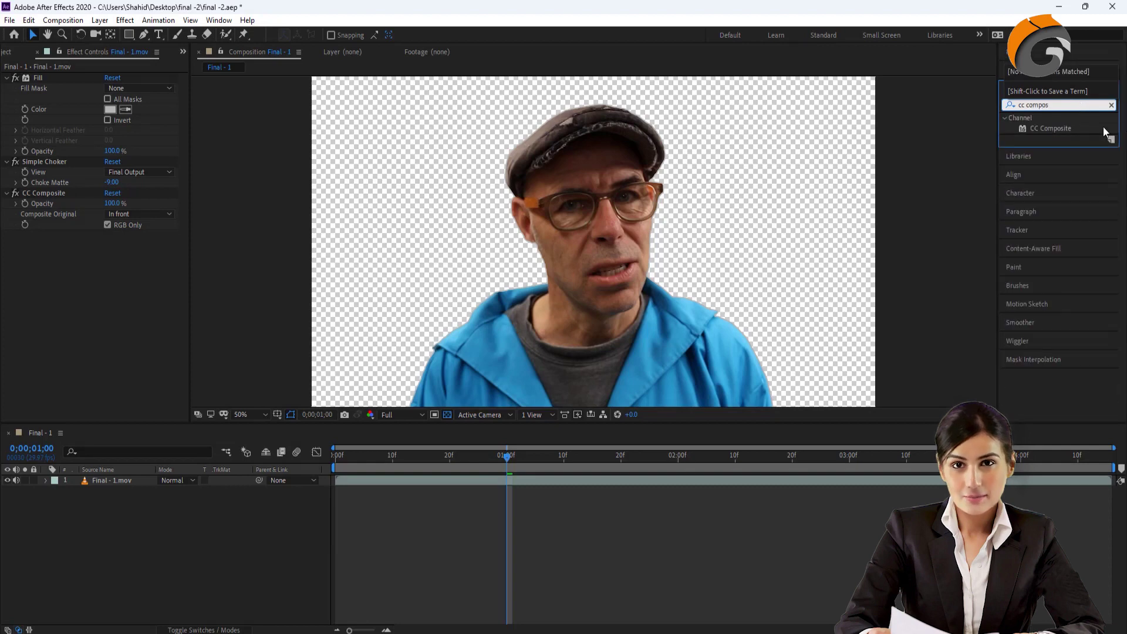
drag(1050, 128, 867, 275)
drag(546, 499, 552, 484)
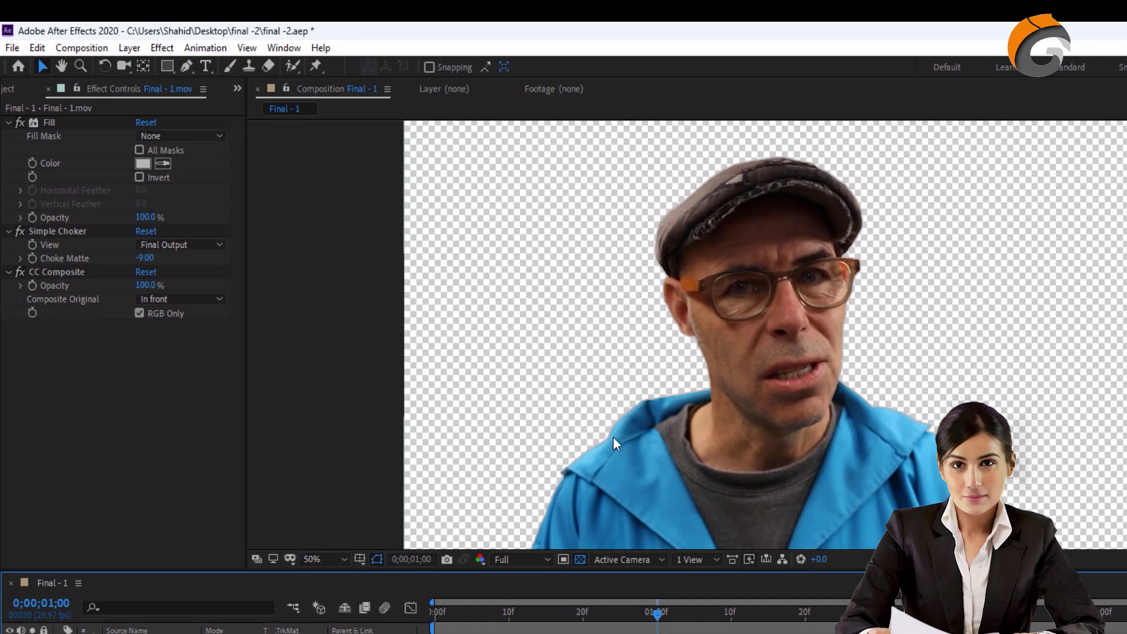
click(144, 163)
mouse_move(662, 329)
mouse_down()
mouse_move(704, 327)
mouse_move(719, 373)
mouse_up()
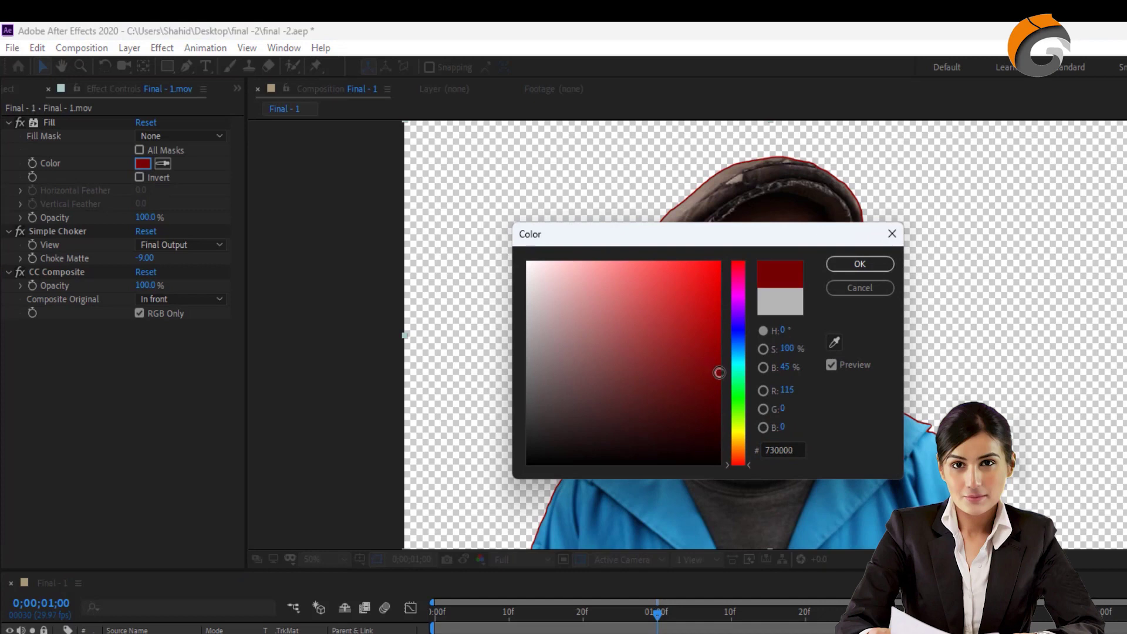
click(859, 264)
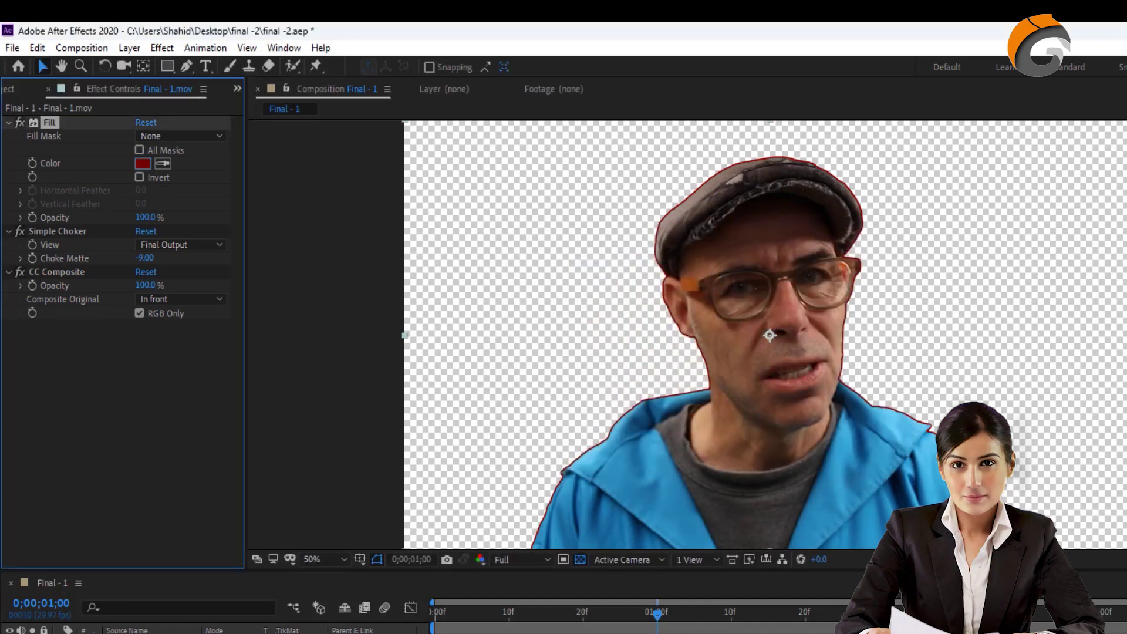
click(142, 163)
drag(553, 297, 528, 263)
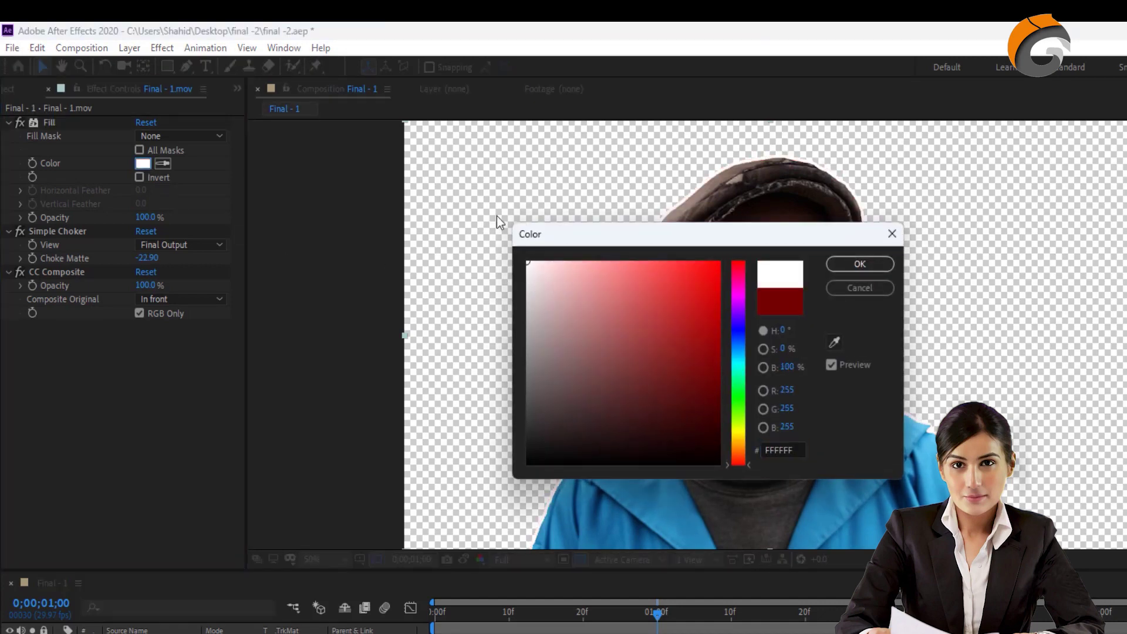
click(859, 264)
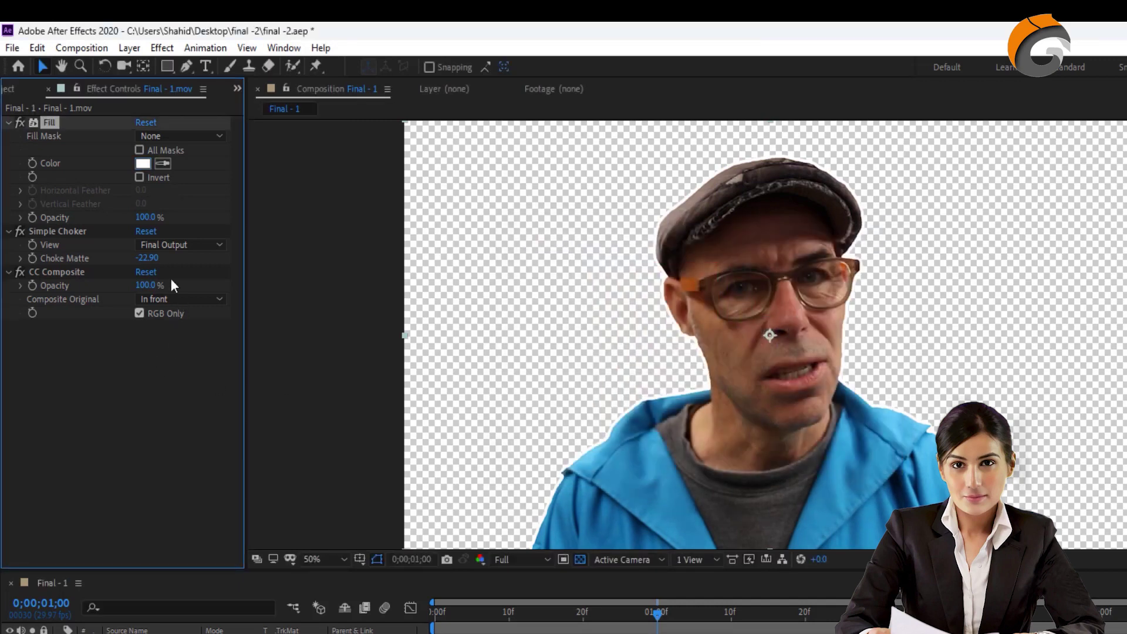
drag(147, 258, 100, 274)
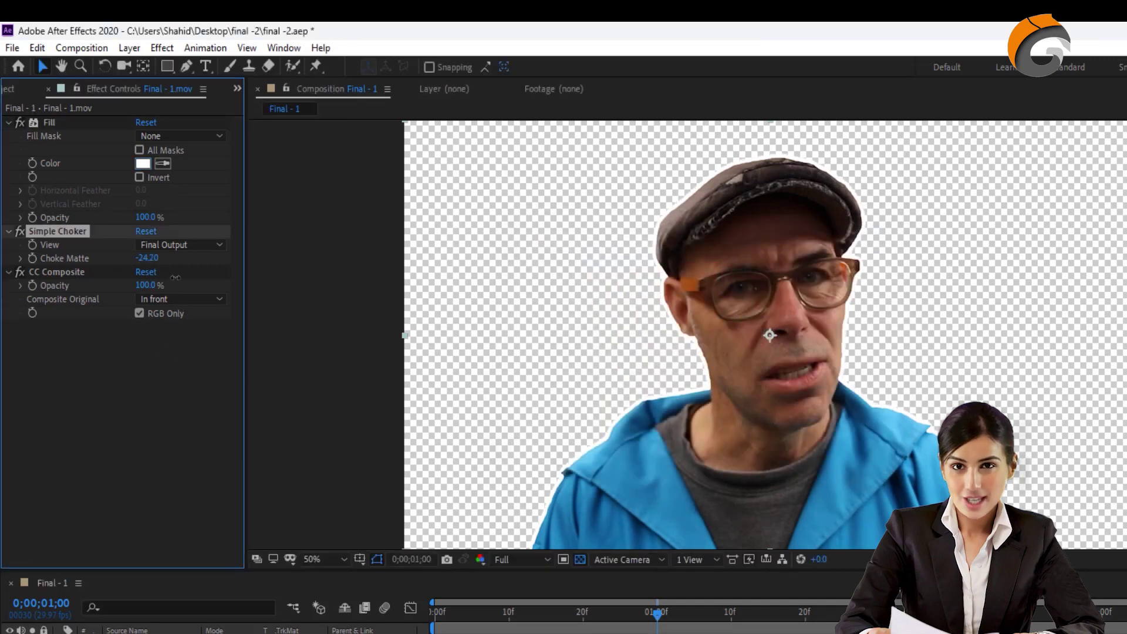
drag(175, 277, 200, 276)
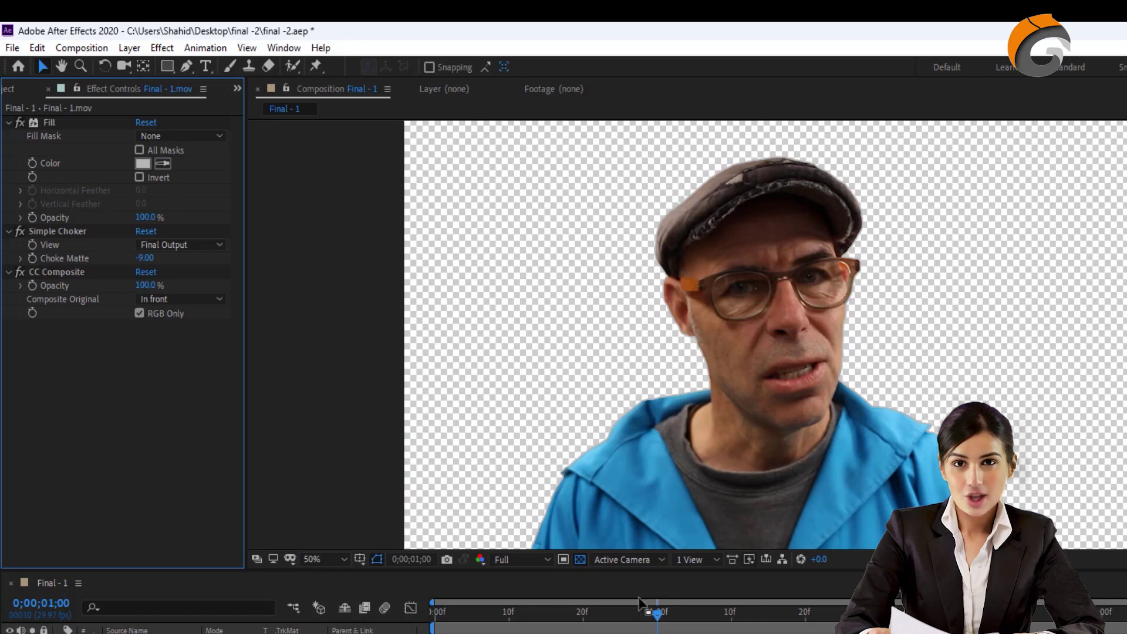
Queue the composition in Media Encoder as QuickTime, Apple ProRes 4444 with alpha, and start encoding
click(94, 52)
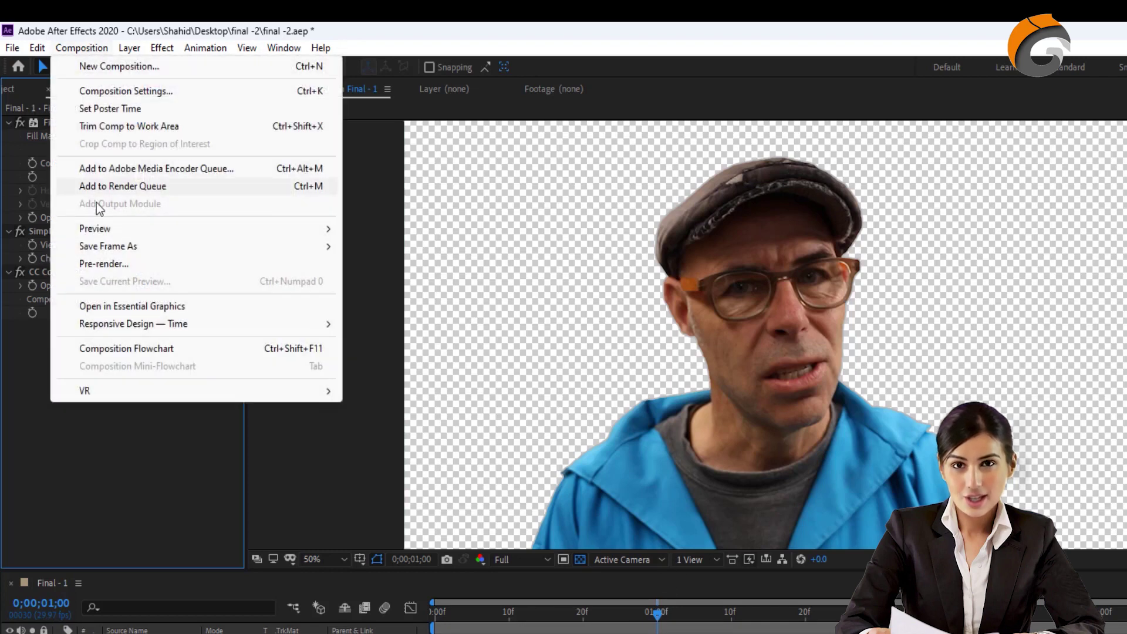
click(195, 168)
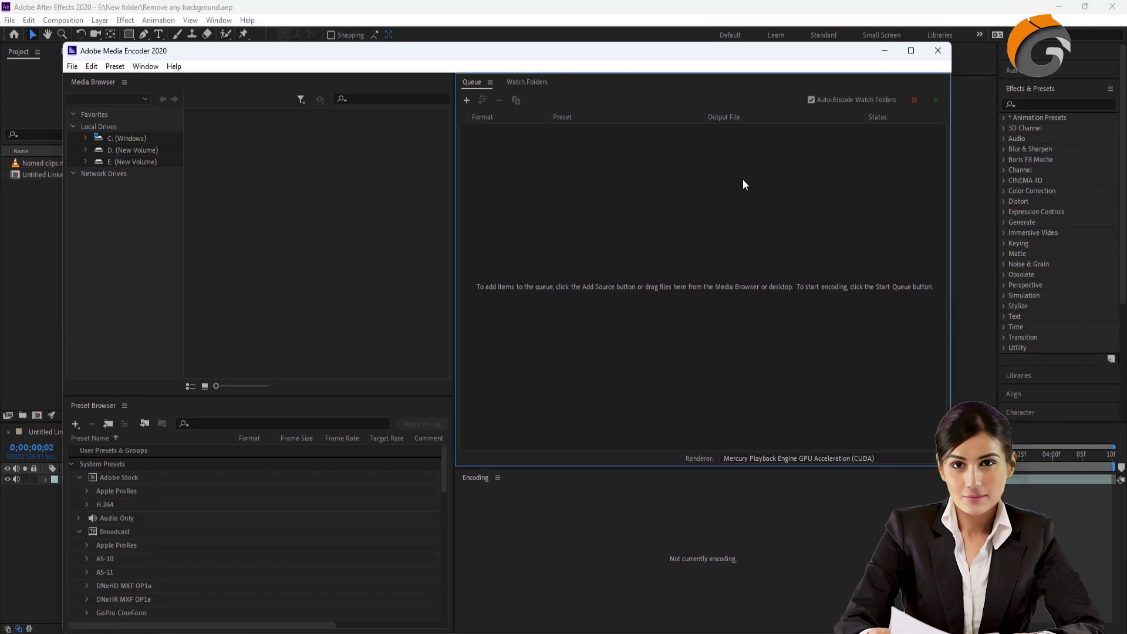
click(478, 143)
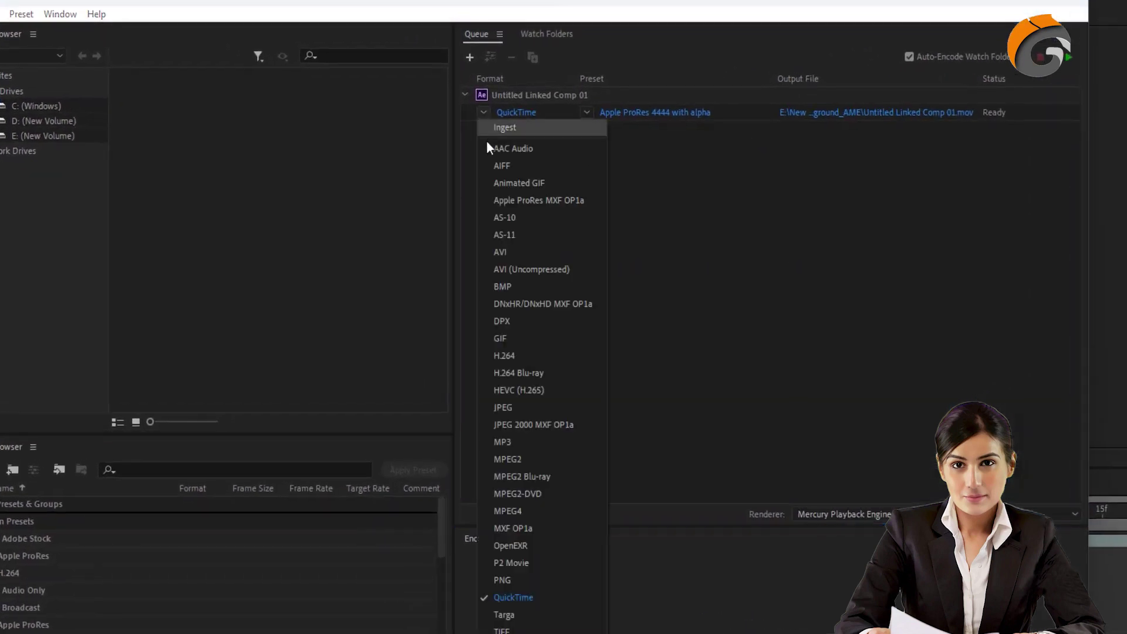
click(513, 597)
click(587, 112)
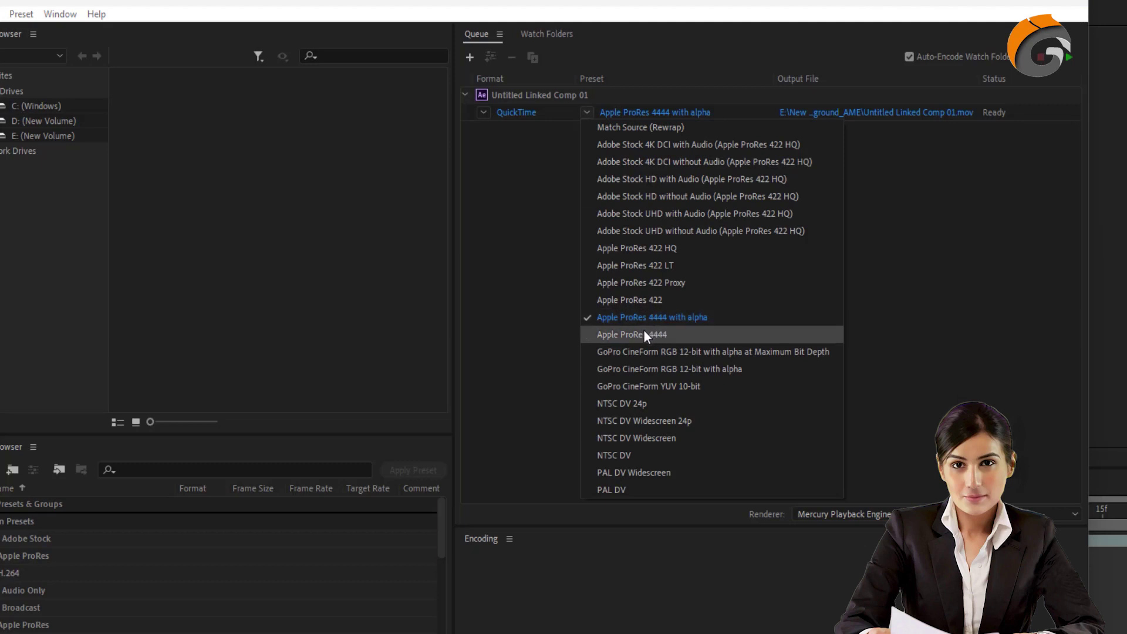
click(743, 317)
click(1067, 58)
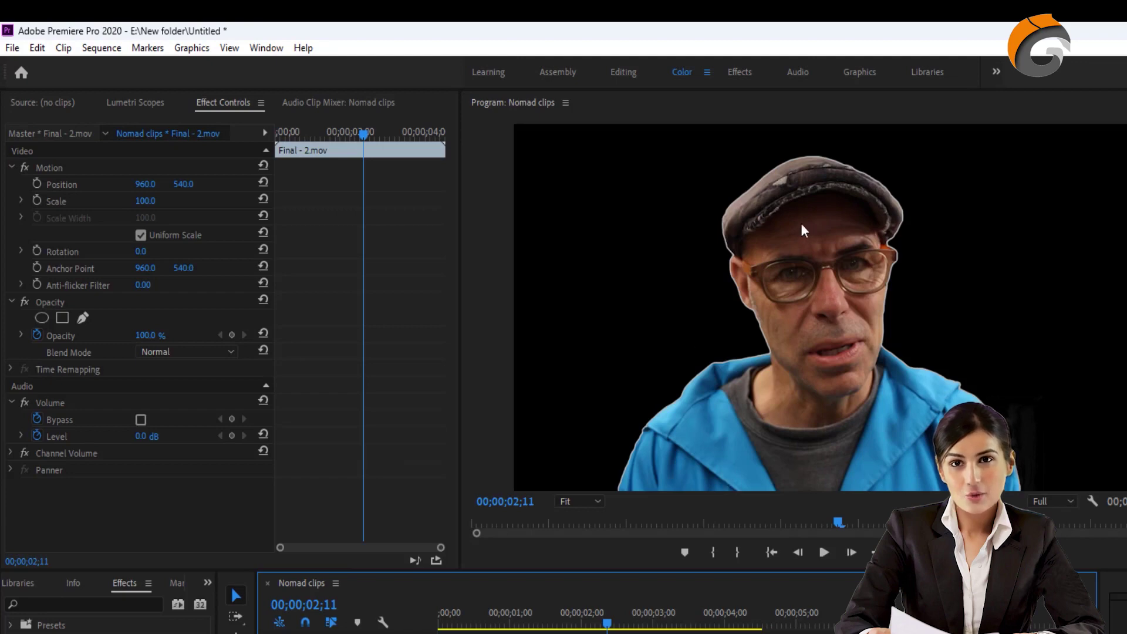
Rewind Final - 2.mov to its start, play it in the Program monitor, then stop
drag(837, 521, 474, 522)
click(824, 552)
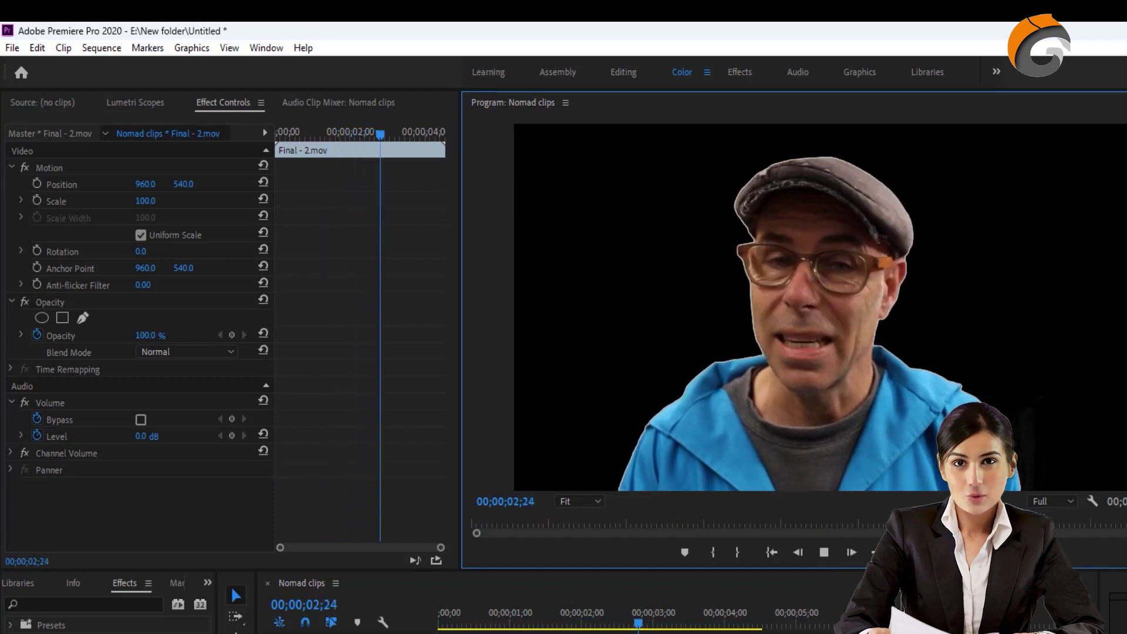
key(space)
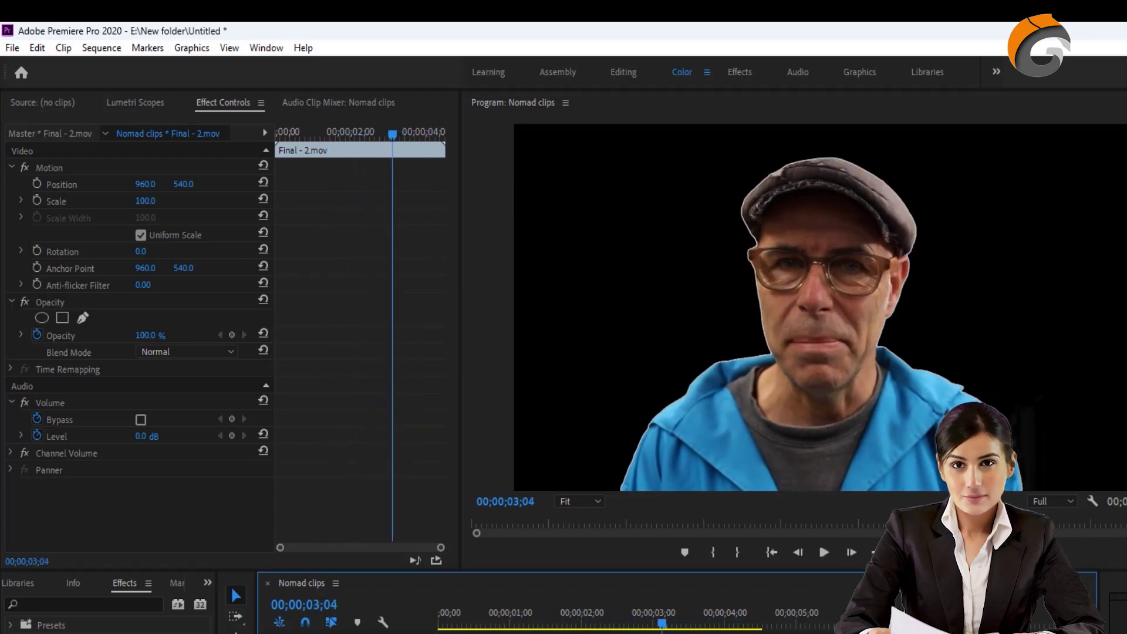